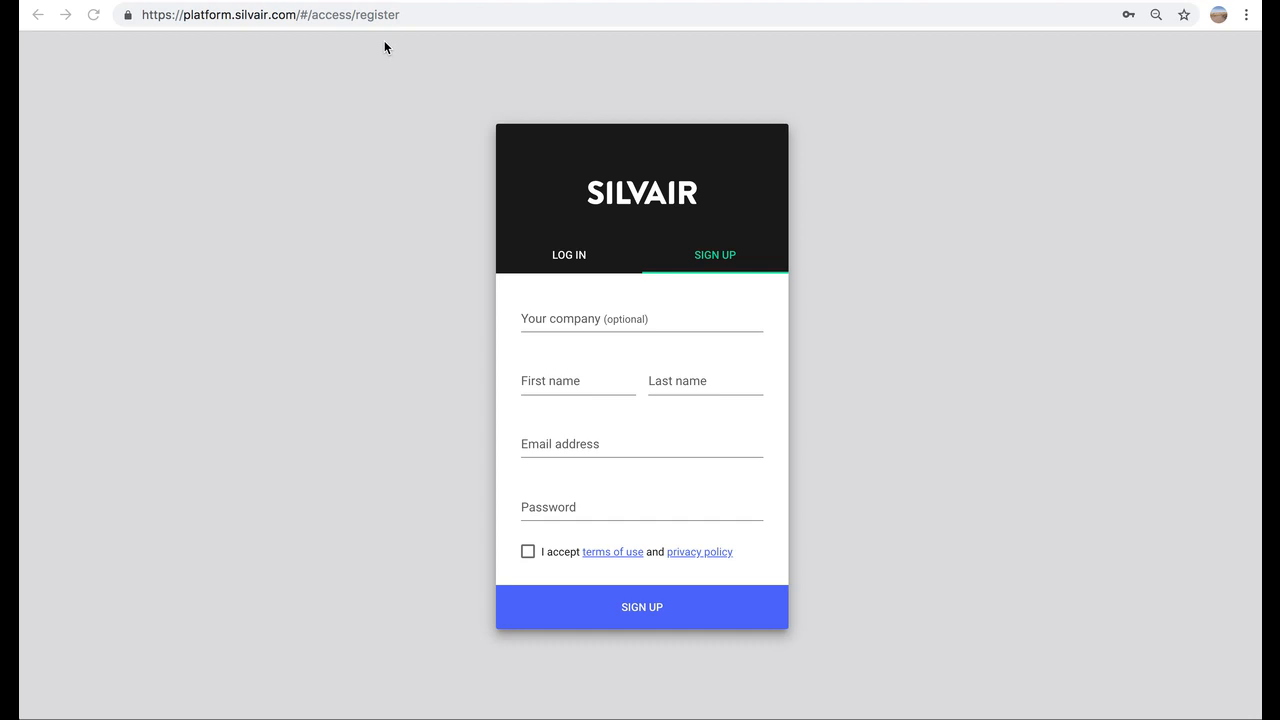
- Fill in the sign-up form for company Silvair with name, e-mail and password, and accept the terms
left_click(546, 318)
type("Silvair")
key("Tab")
type("J")
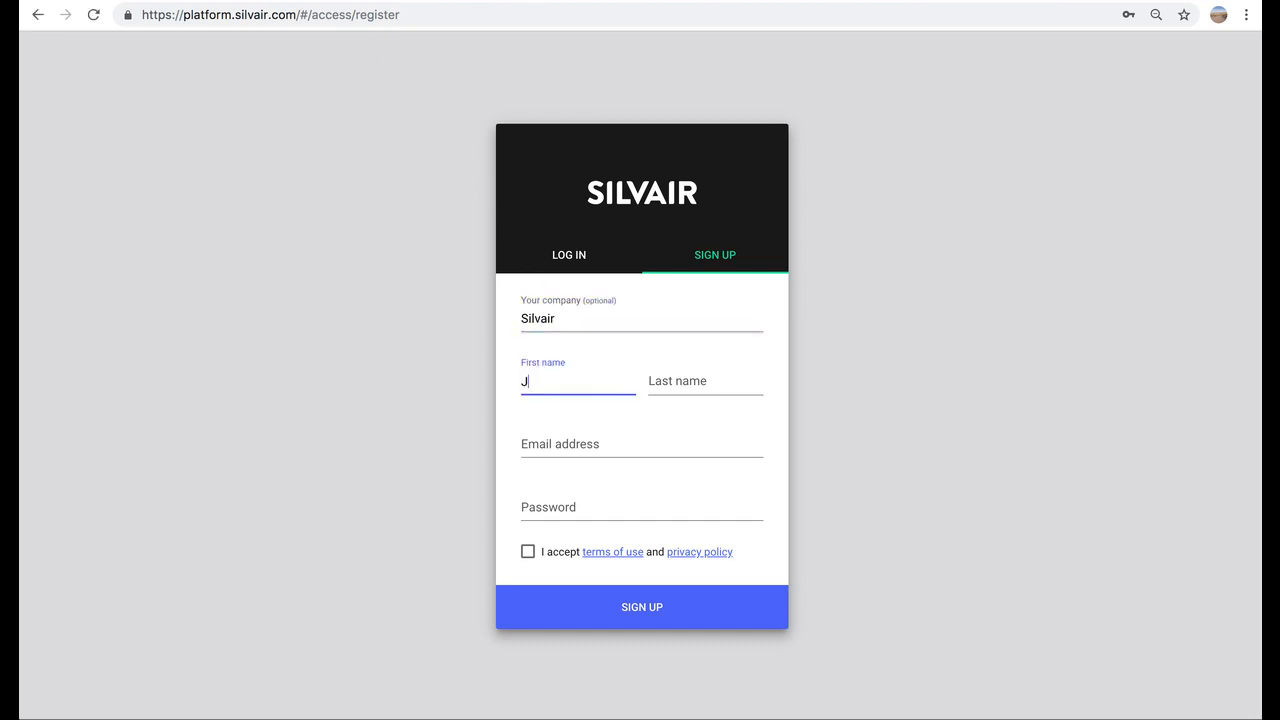
type("ohn")
key("Tab")
type("Doe")
left_click(613, 441)
left_click(597, 505)
type("••••••••")
left_click(528, 552)
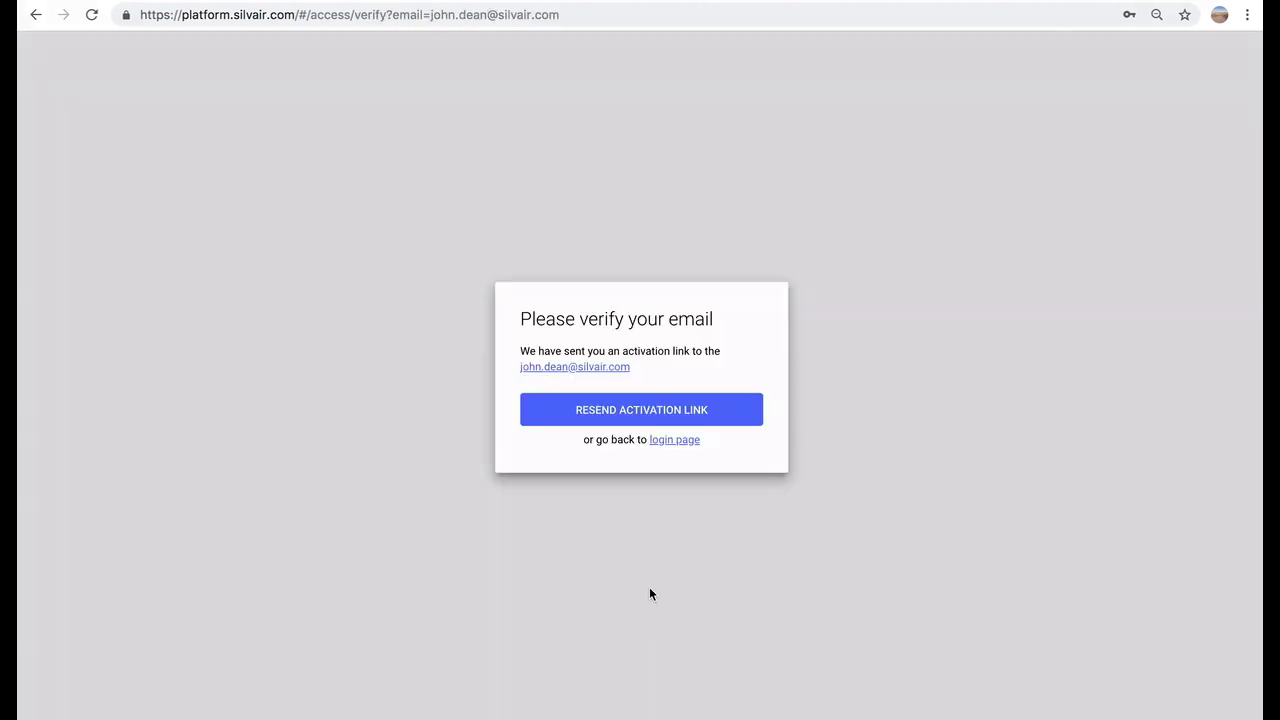
- Return to the login page and briefly open and close the My projects section list
left_click(667, 446)
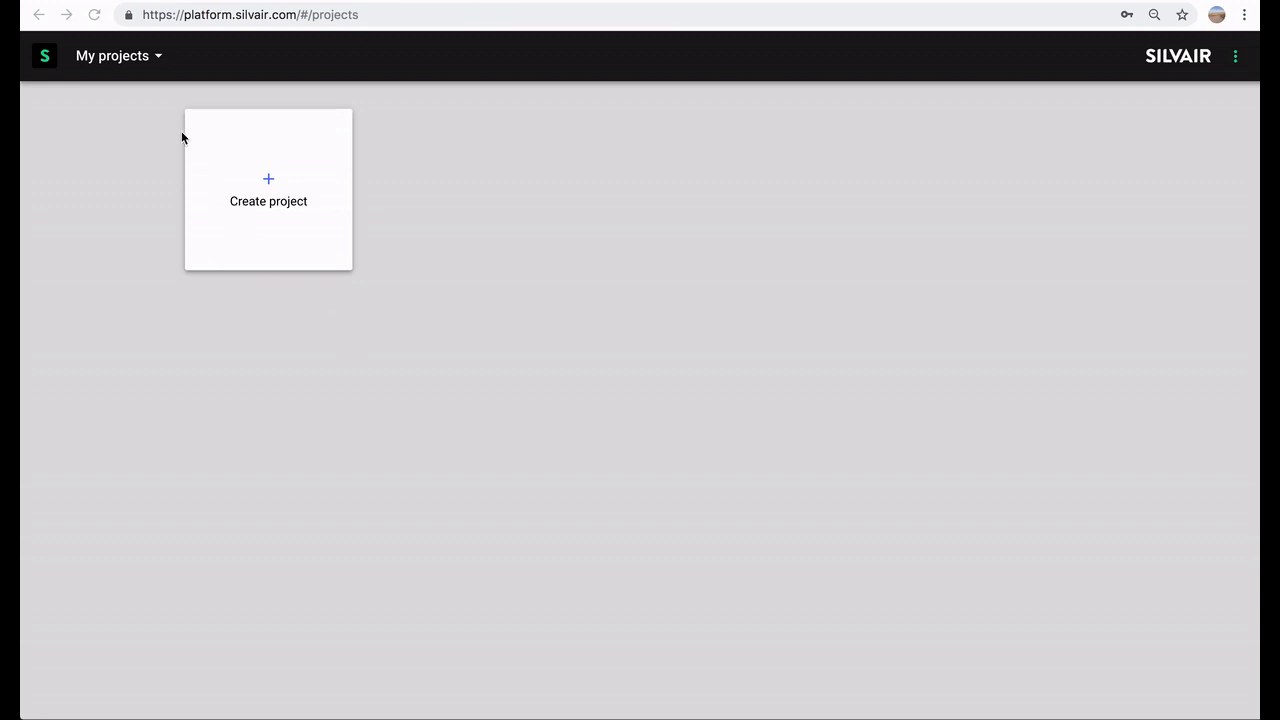
left_click(159, 60)
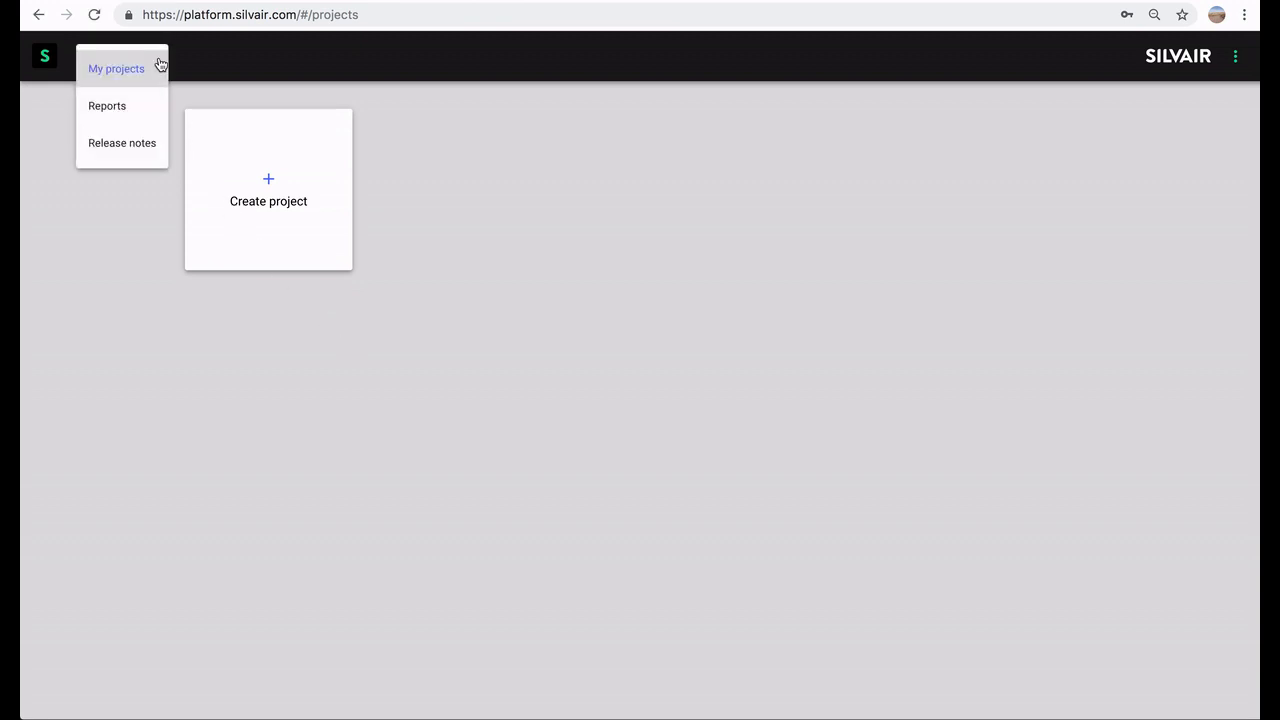
left_click(268, 333)
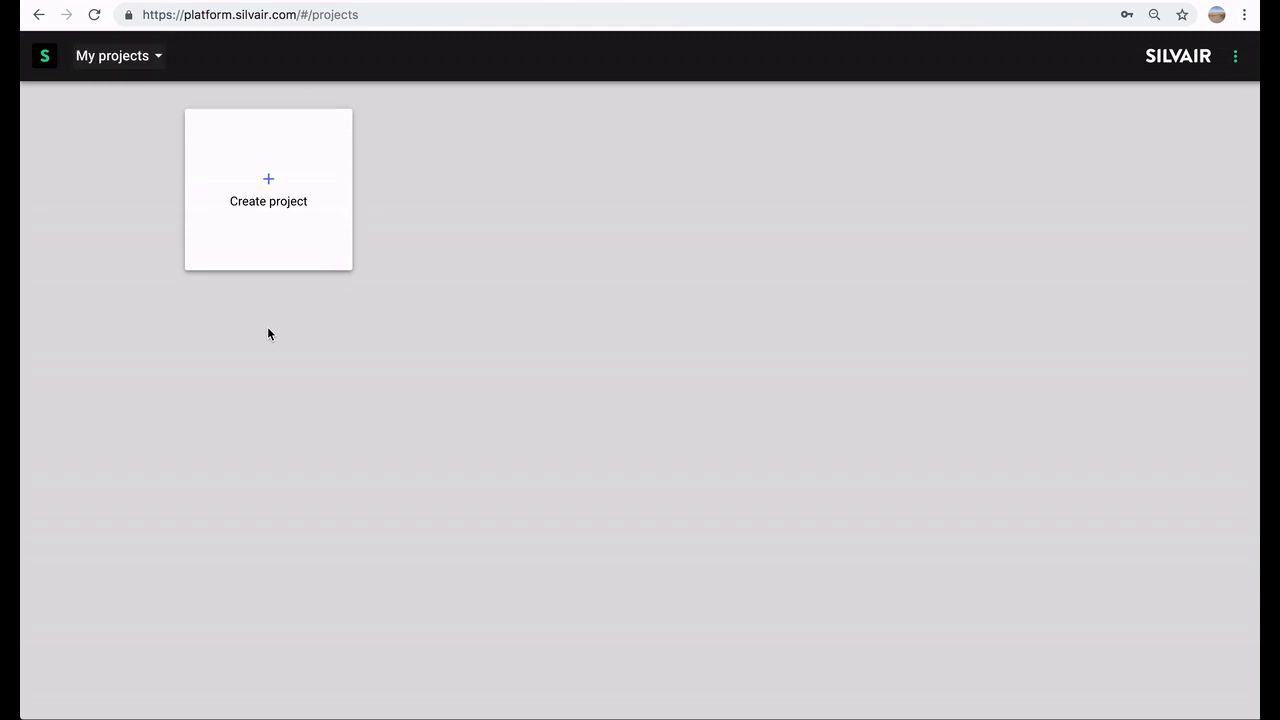
left_click(271, 188)
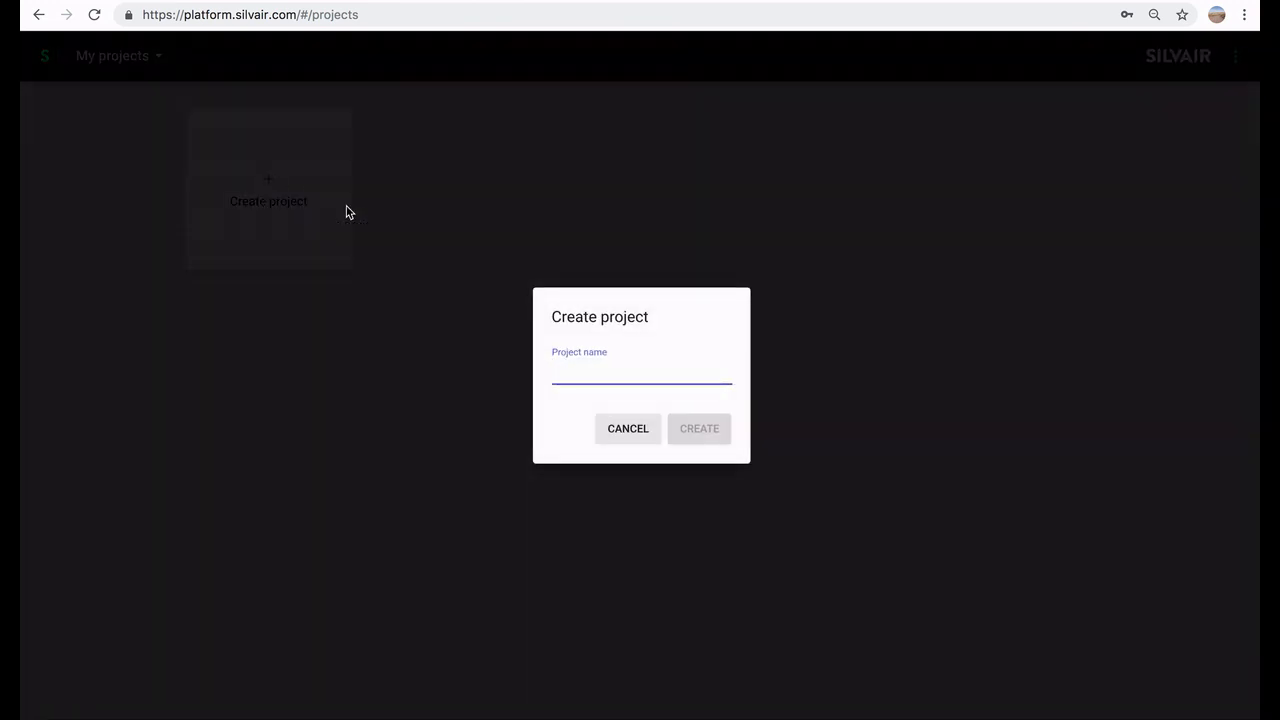
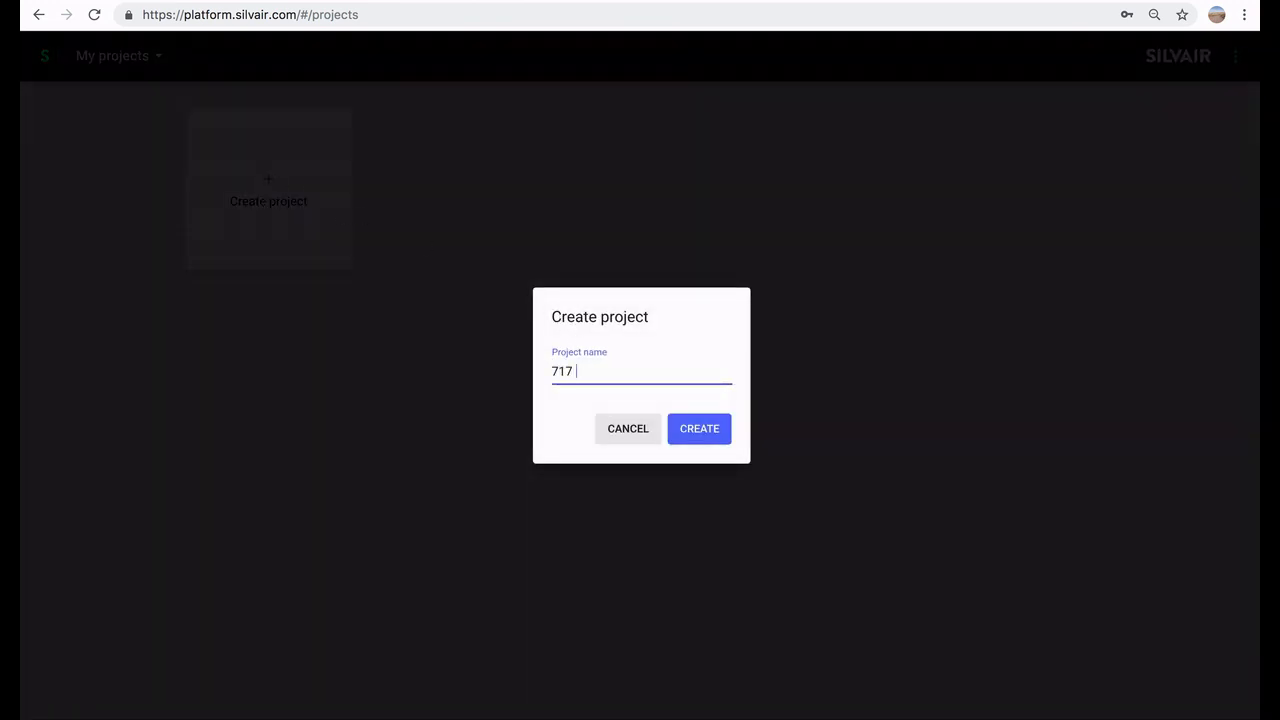
left_click(698, 445)
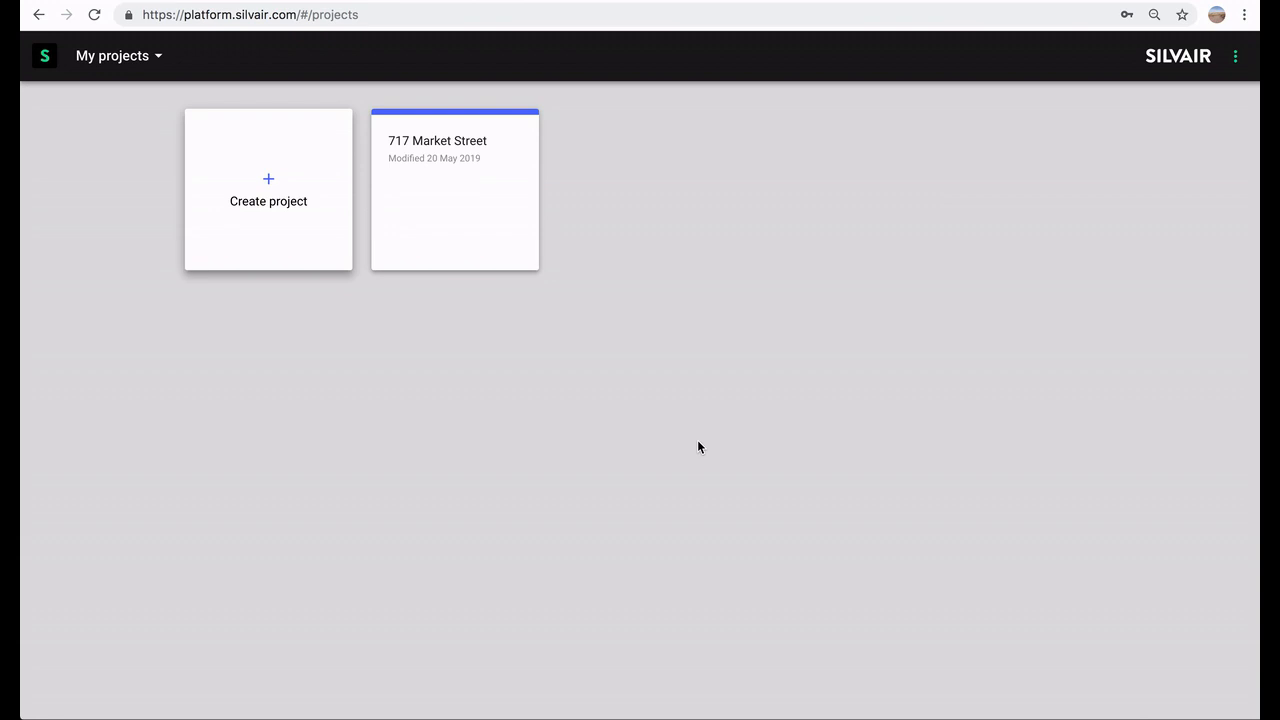
left_click(493, 229)
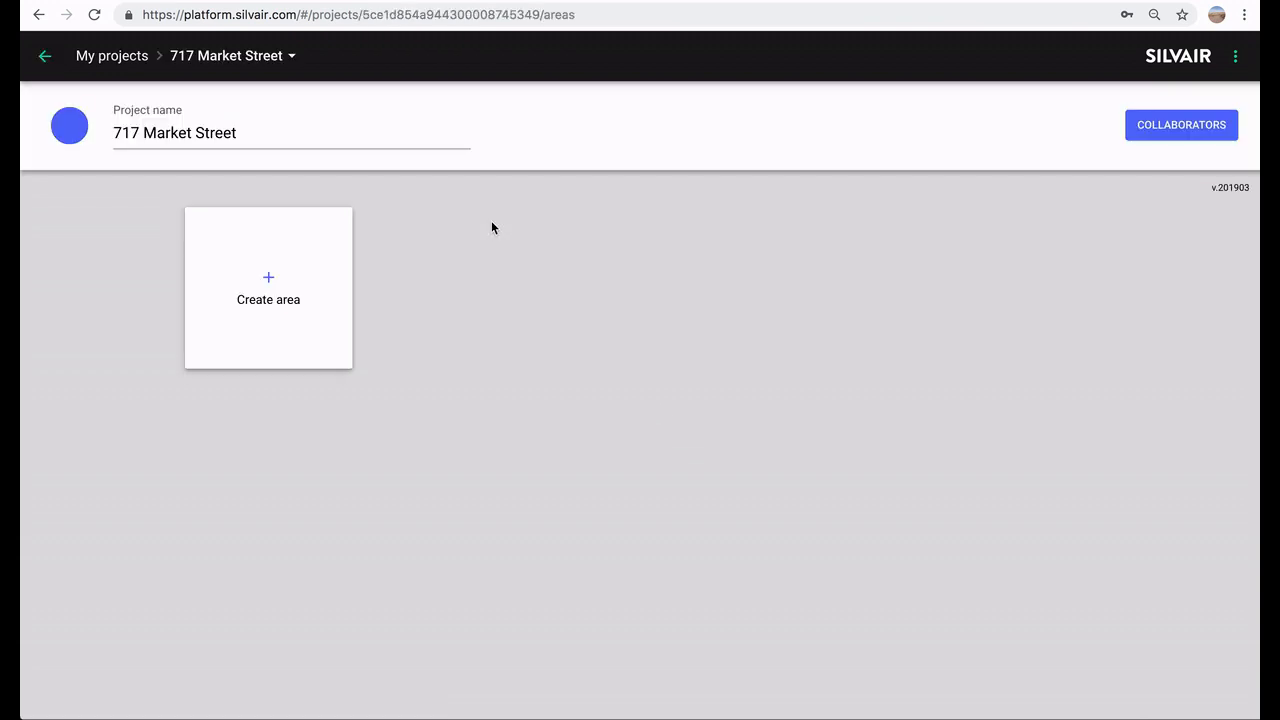
left_click(268, 281)
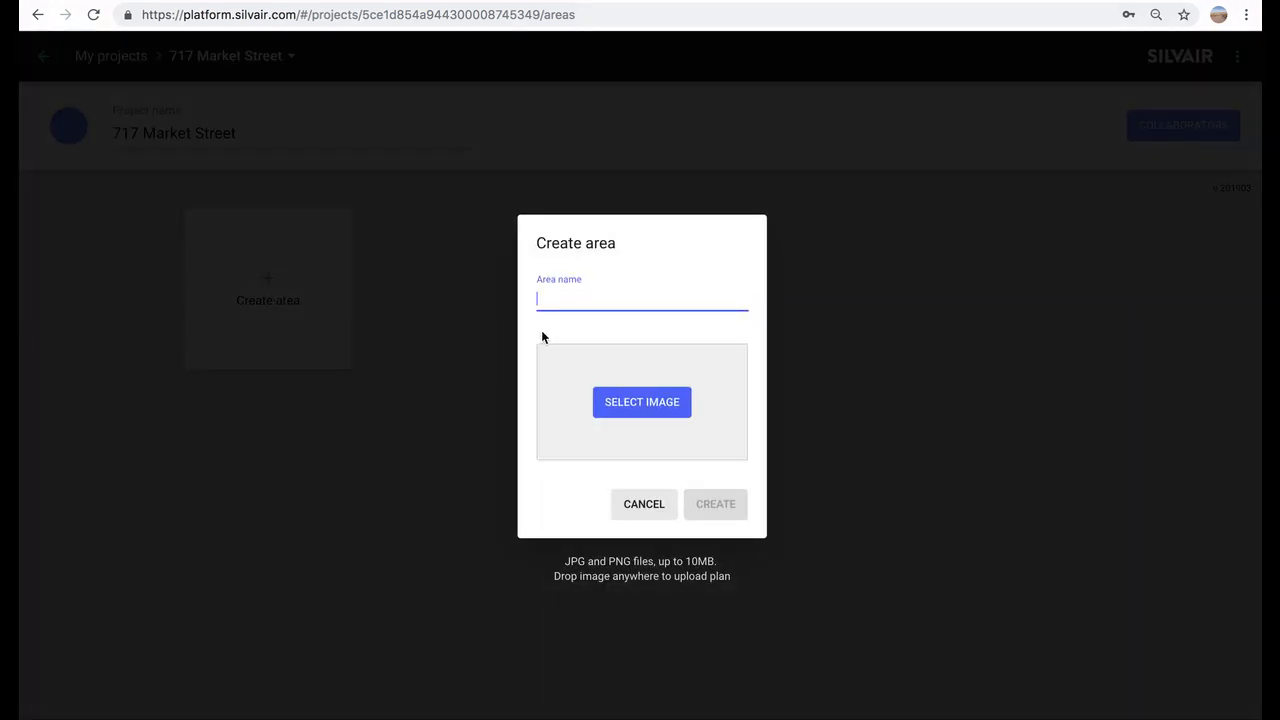
type("First flo")
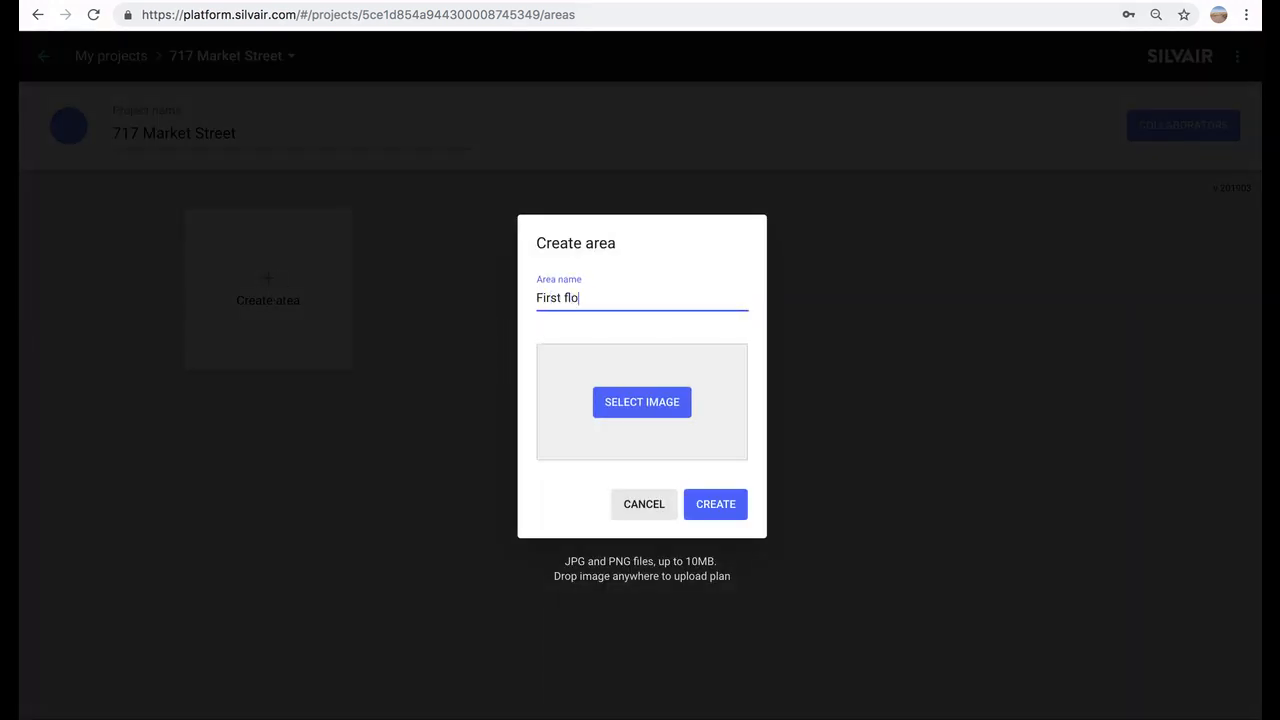
type("or")
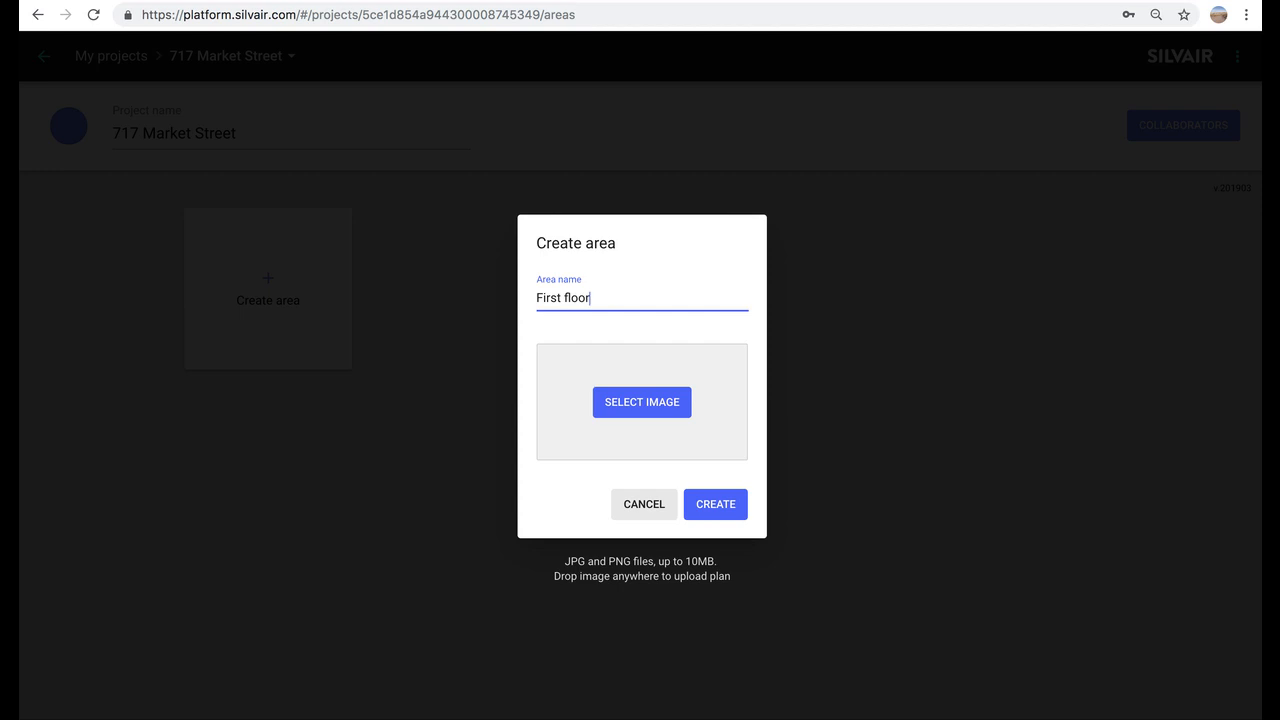
left_click(625, 404)
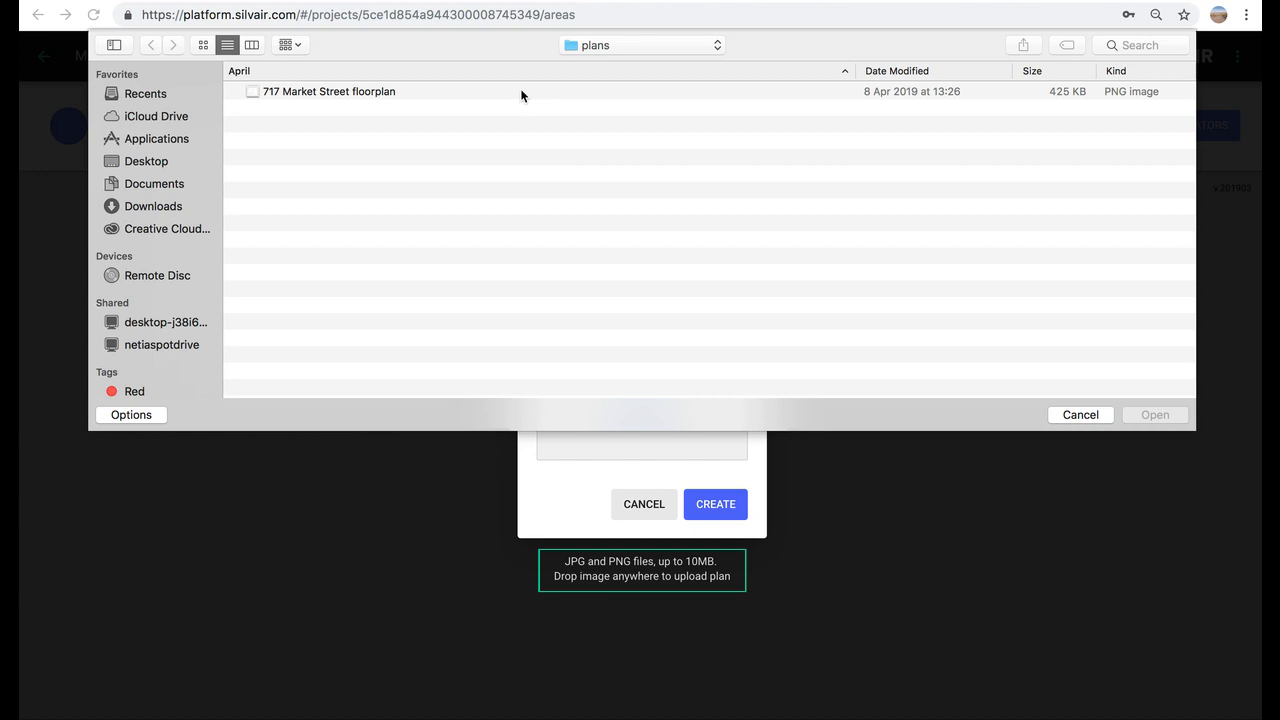
left_click(520, 91)
double_click(520, 91)
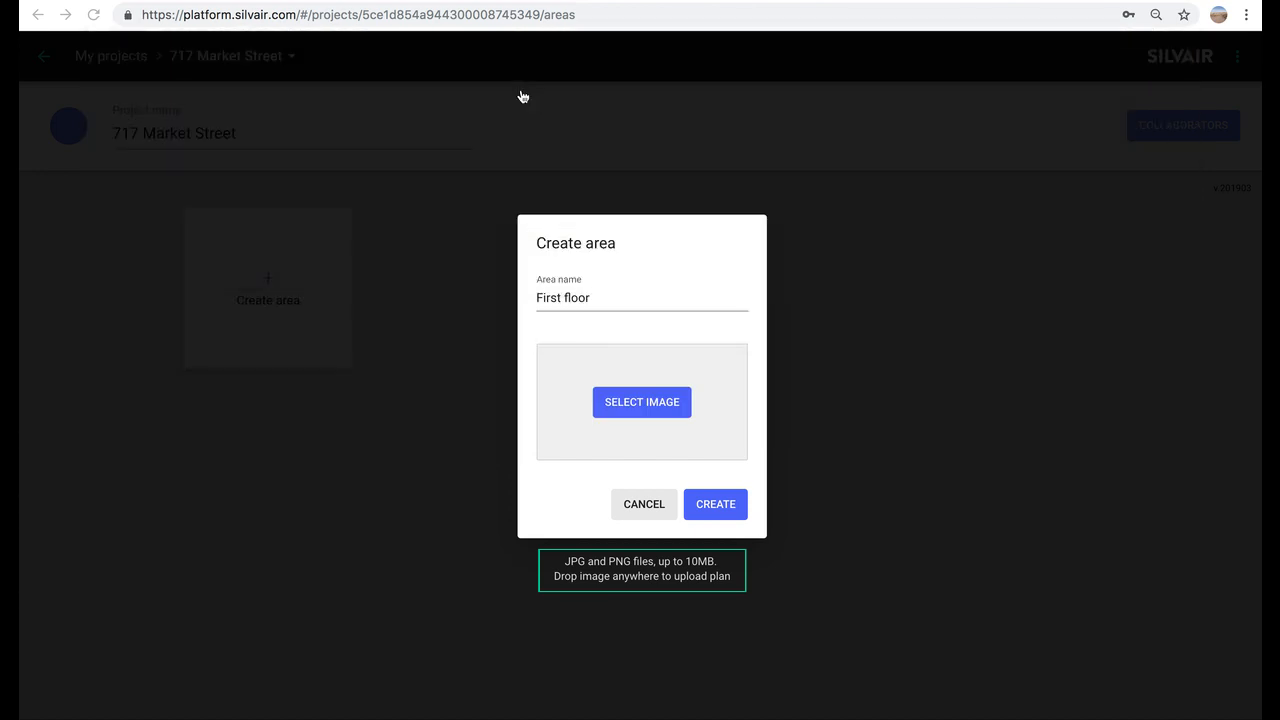
left_click(719, 505)
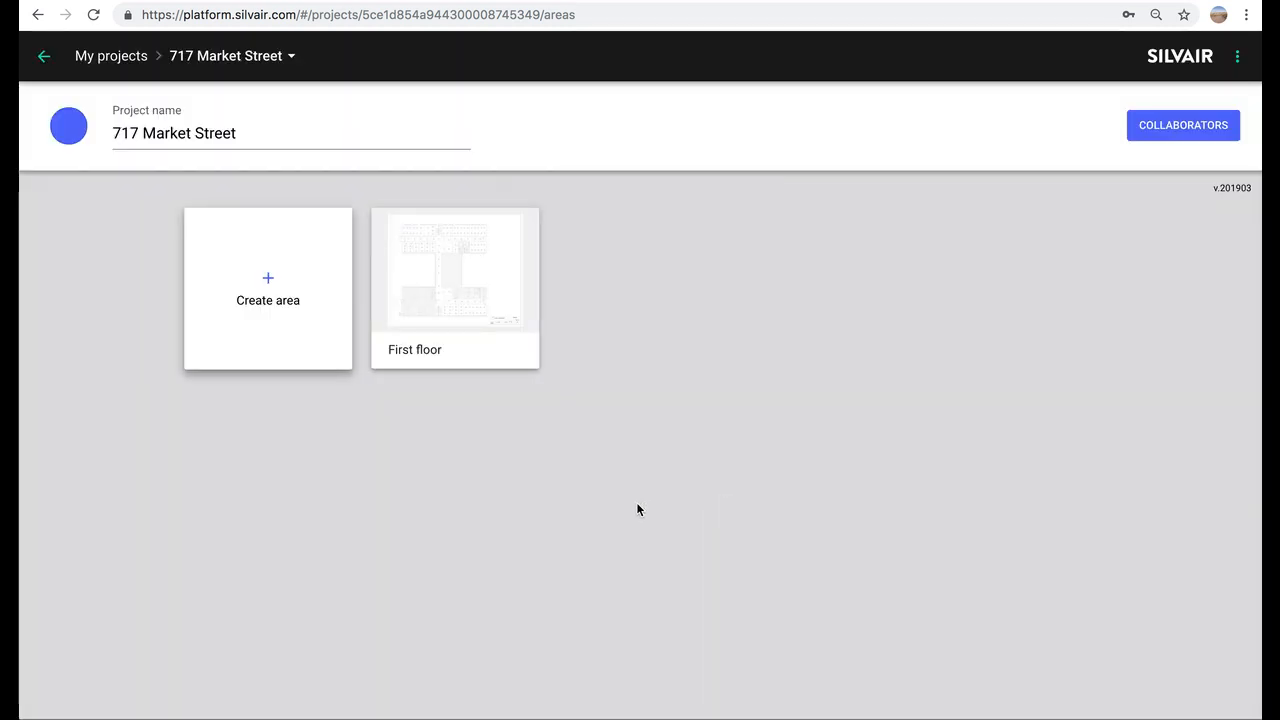
- Create a 'Second floor' area with no plan image
left_click(268, 281)
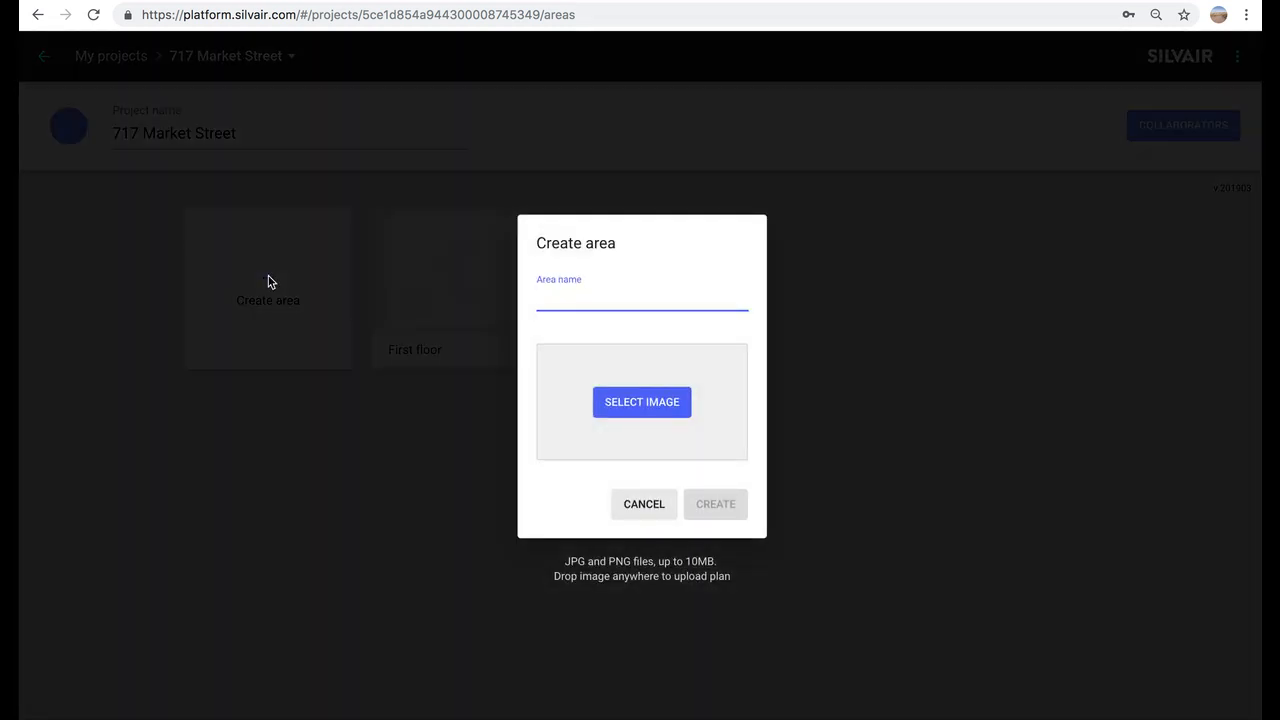
type("Second ")
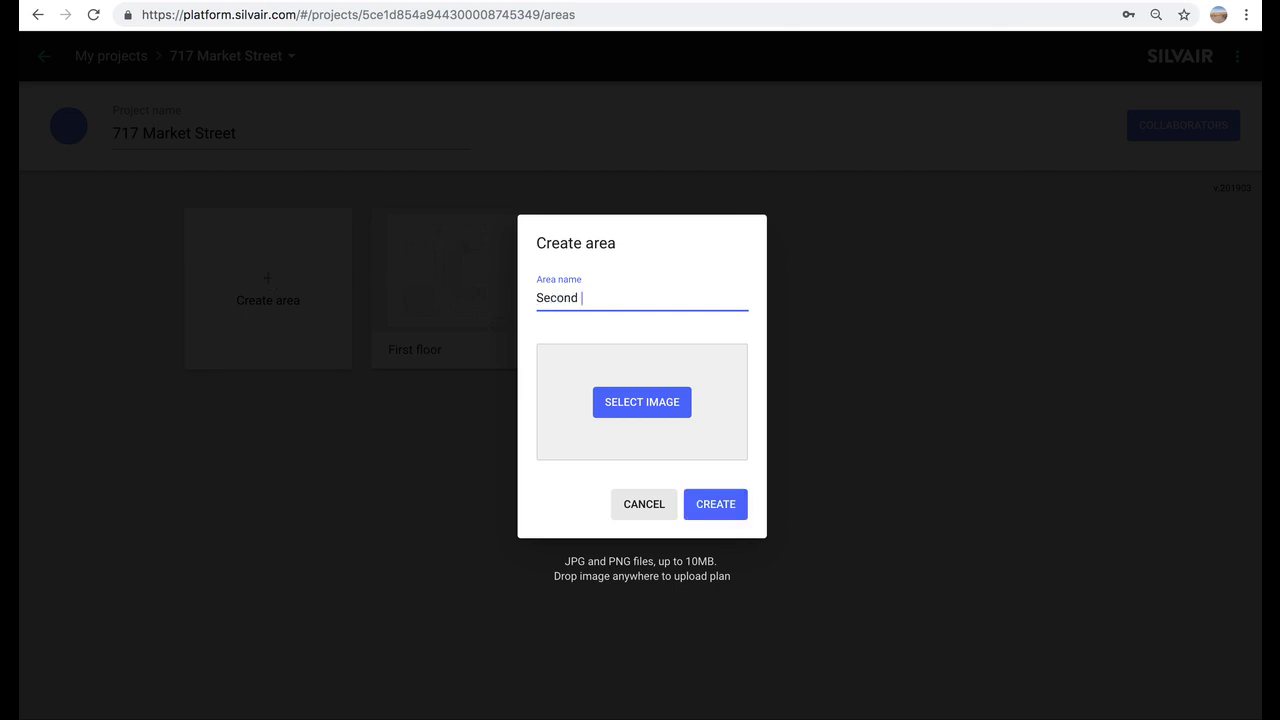
type("floor")
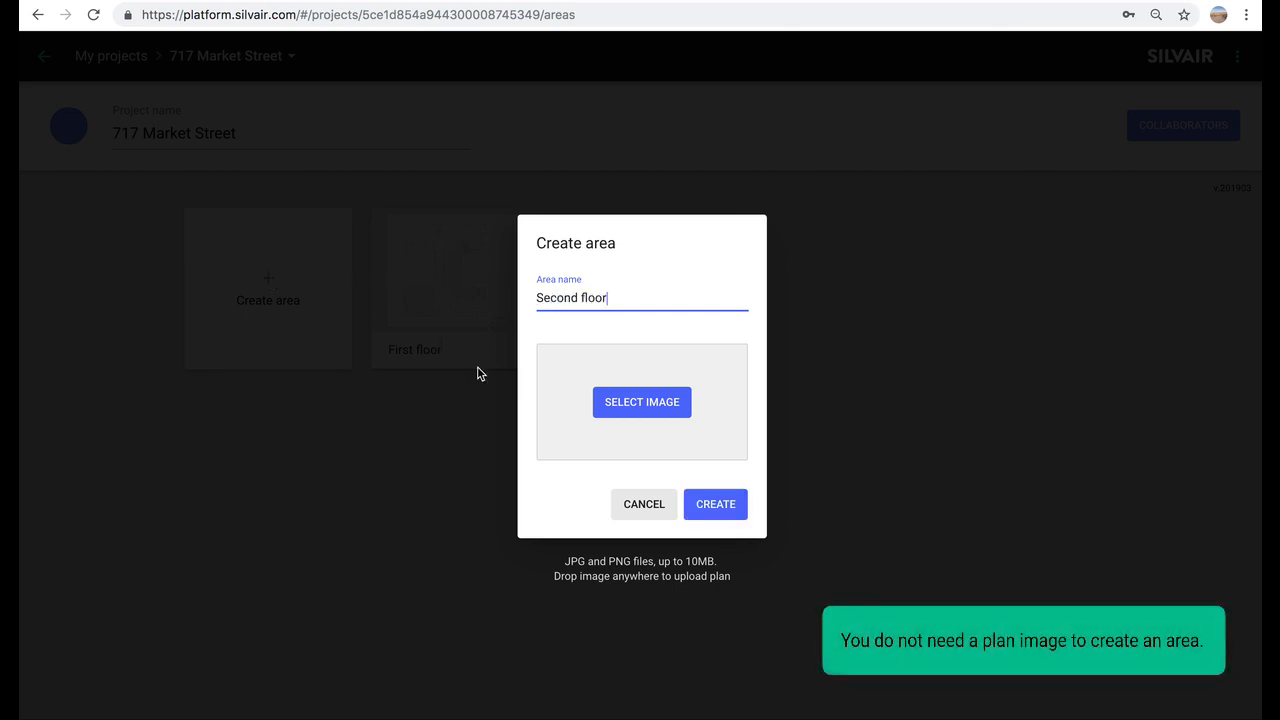
left_click(699, 505)
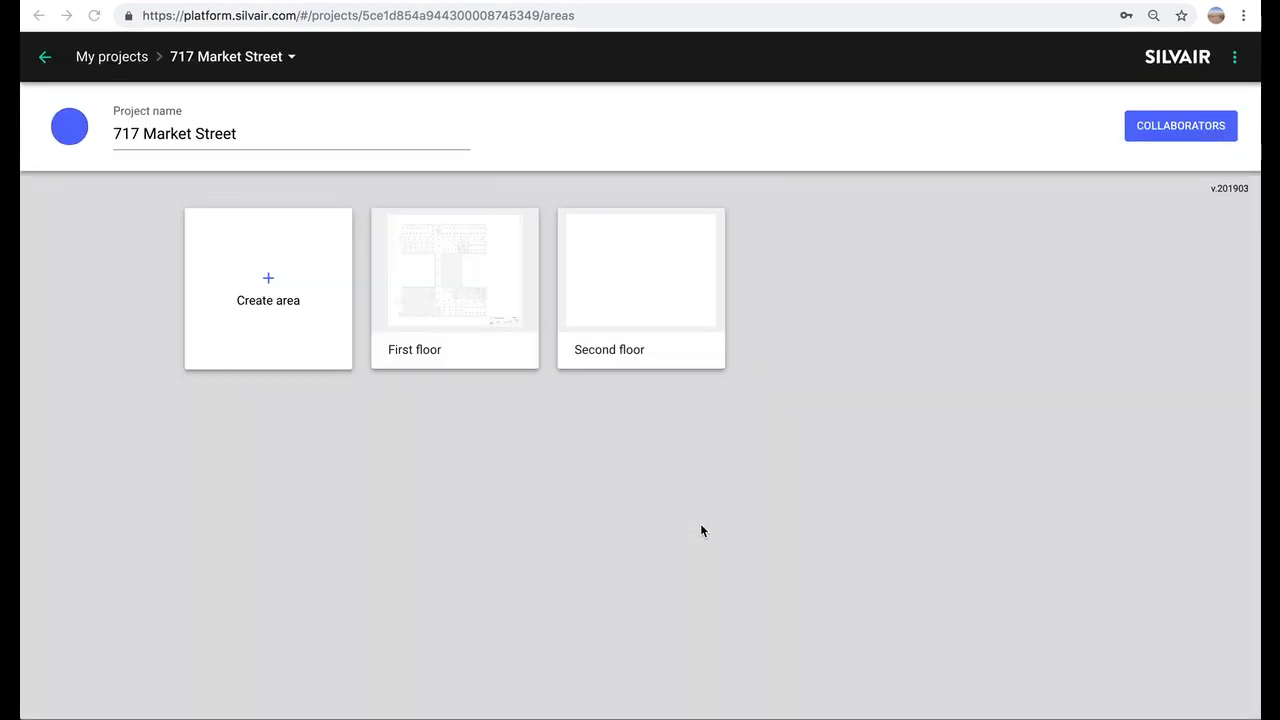
- Send a collaborator invitation to a colleague's e-mail, then return to the project's areas
left_click(1172, 128)
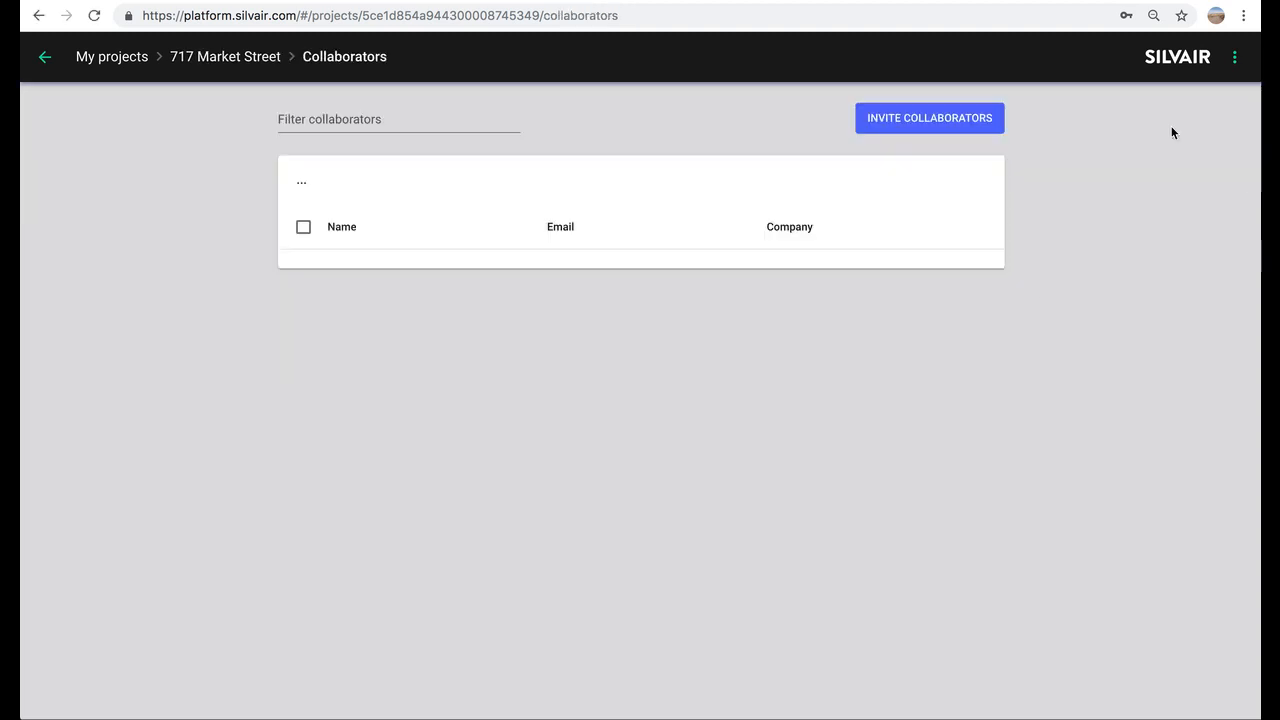
left_click(920, 119)
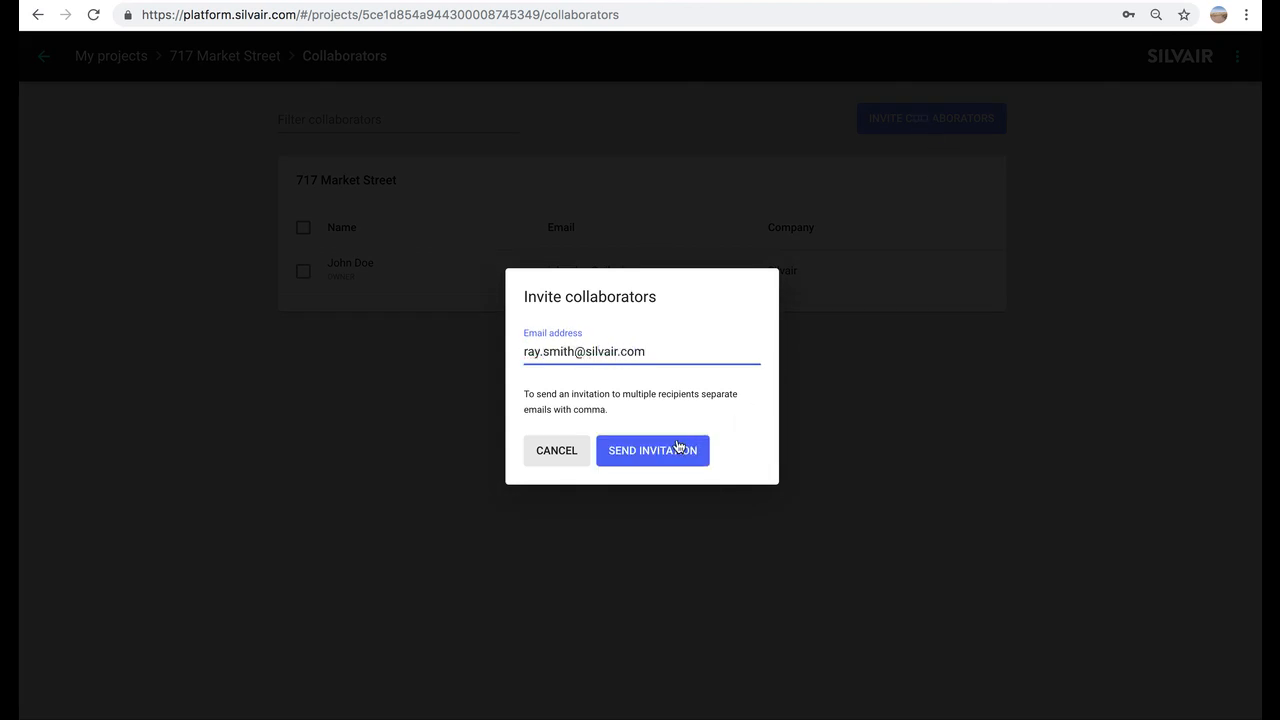
left_click(683, 446)
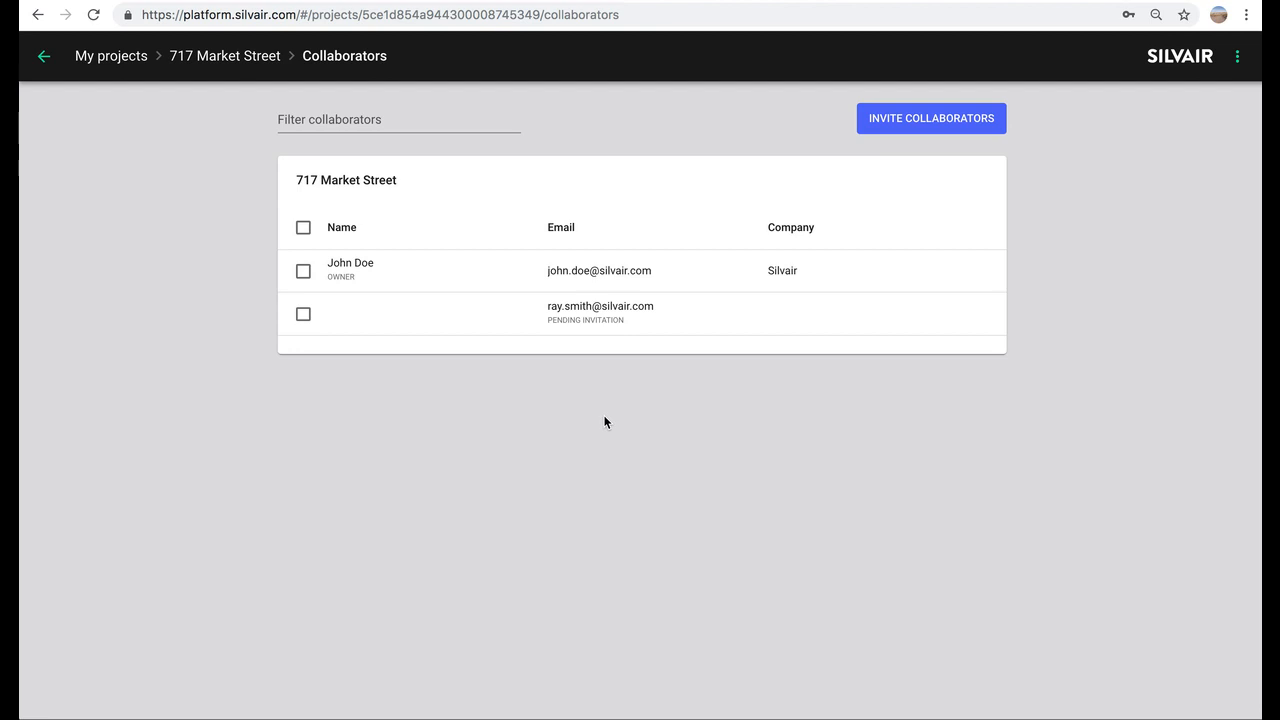
left_click(249, 56)
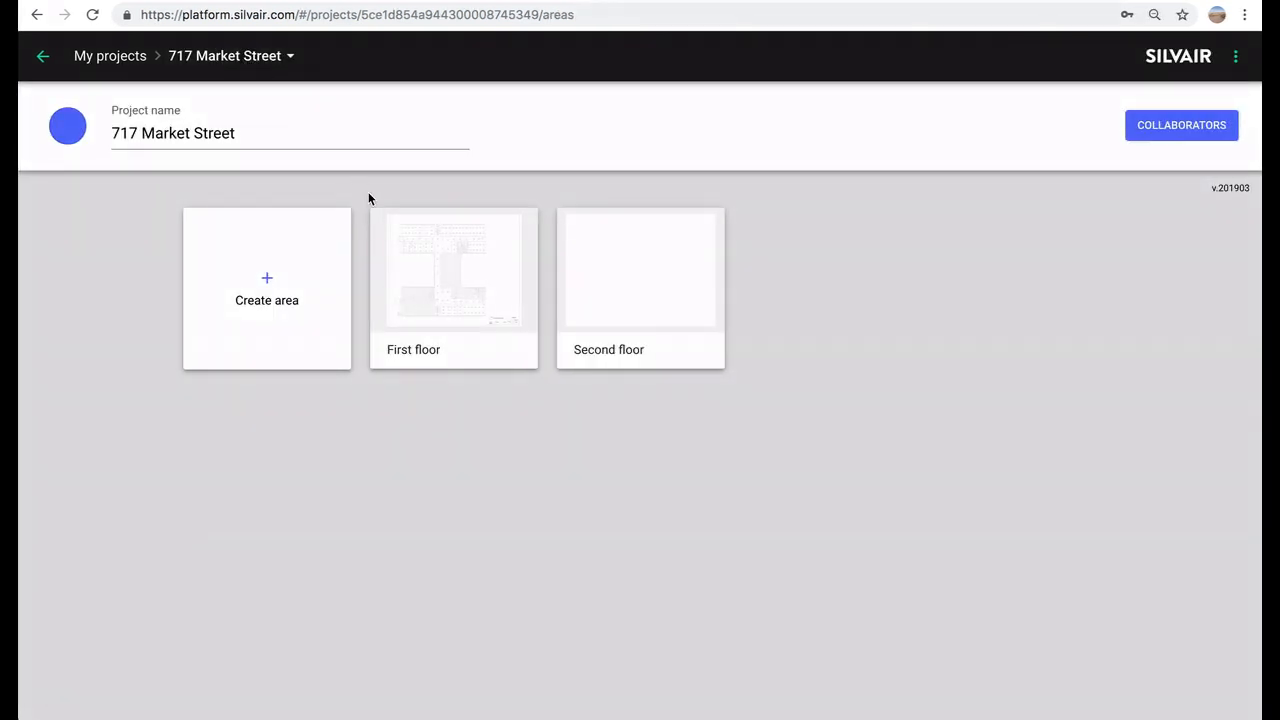
- Open the First floor area to view its floor plan
left_click(460, 309)
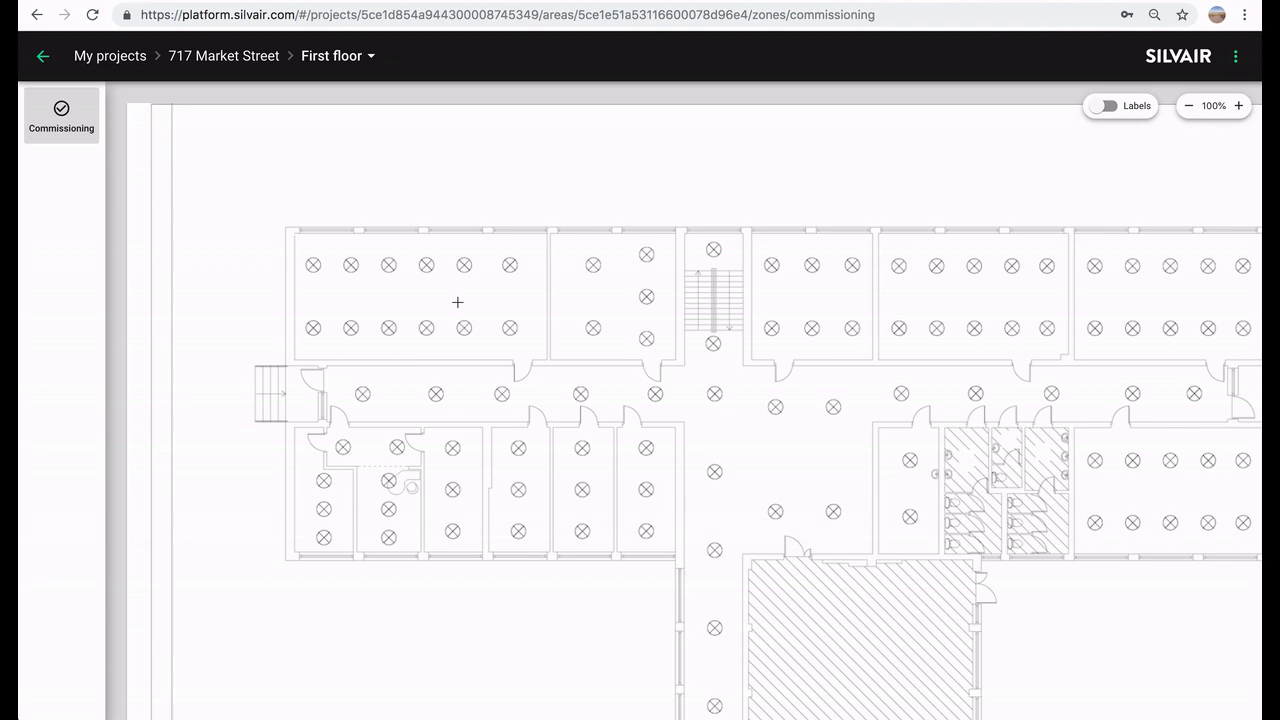
- Add a zone named 'Open office 1A' in the top-left office
right_click(408, 340)
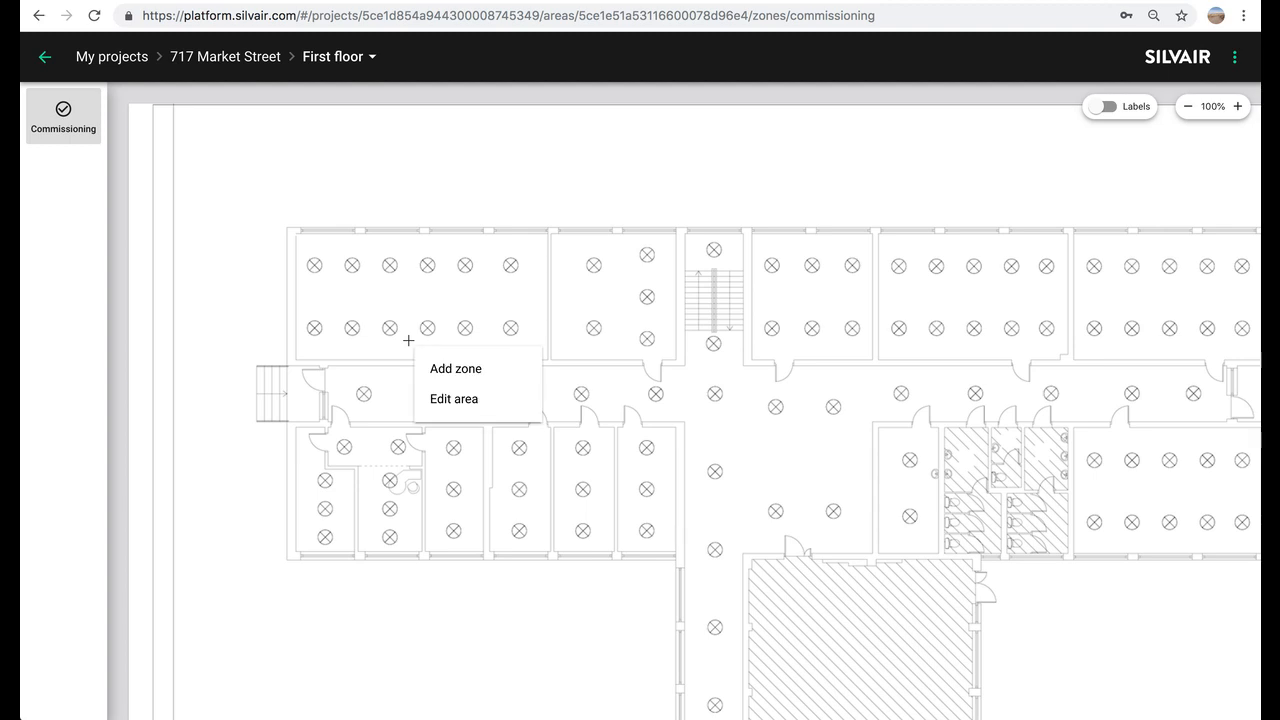
left_click(436, 368)
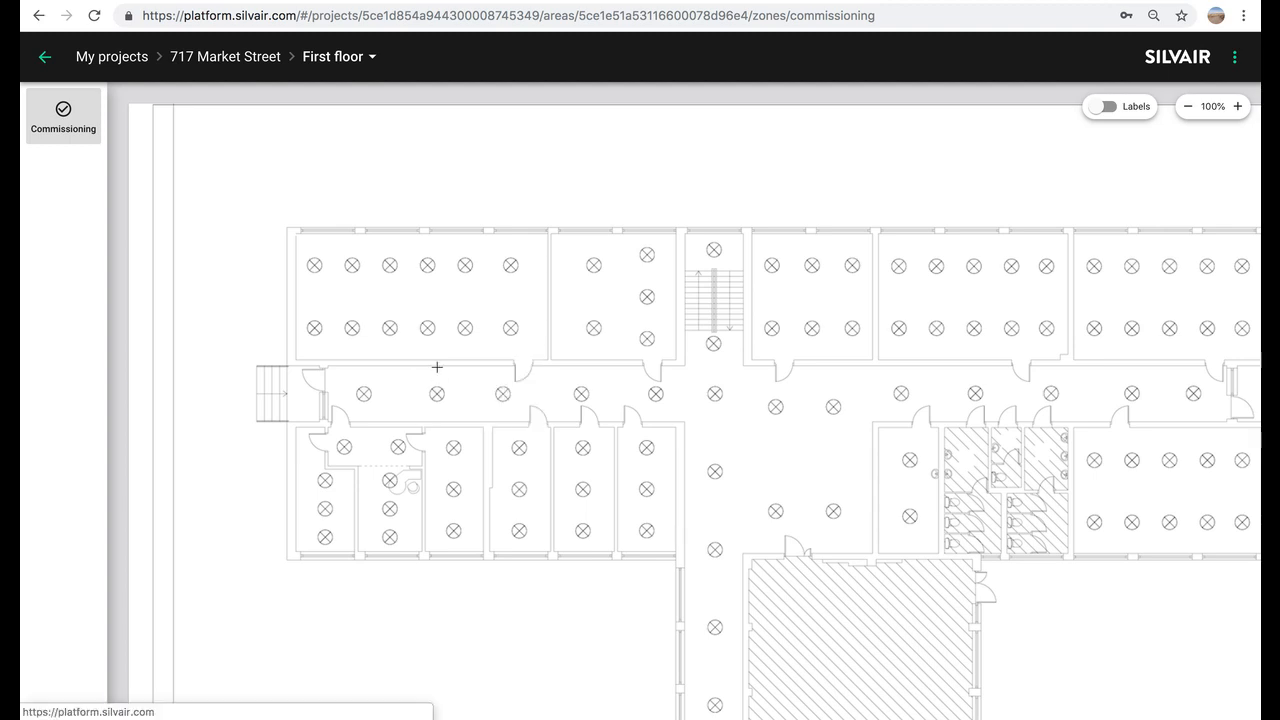
double_click(441, 409)
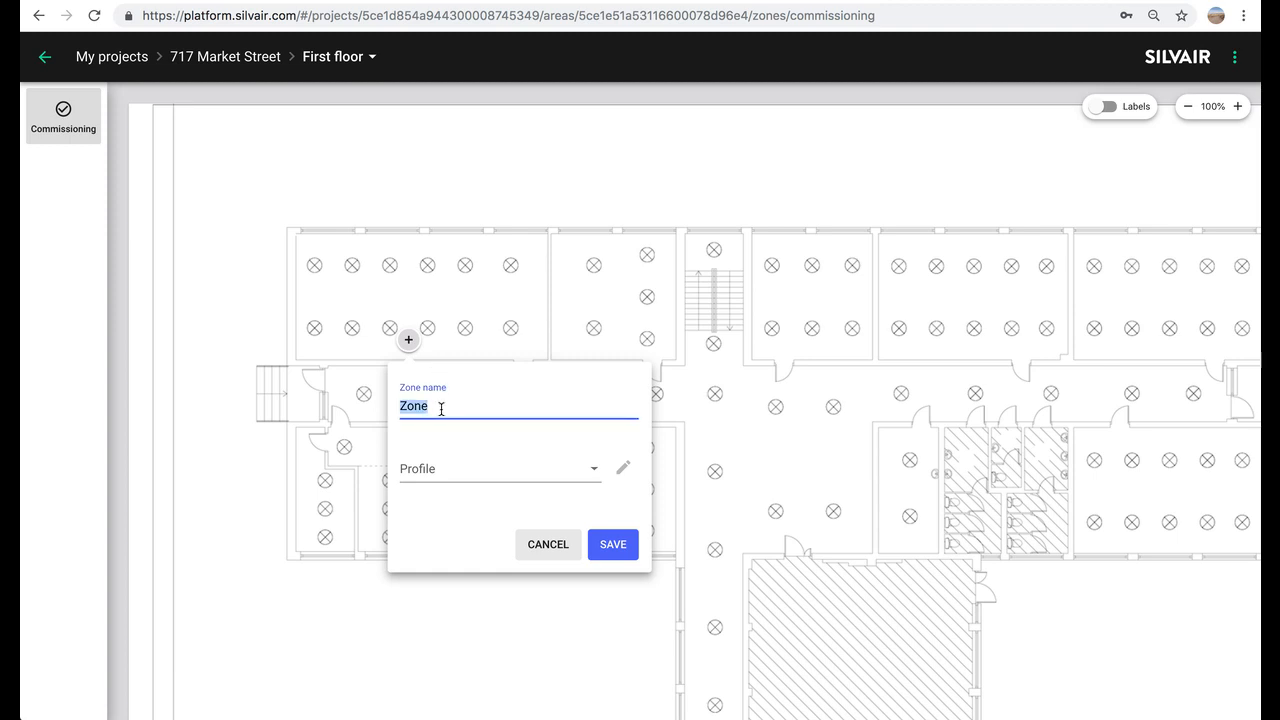
key("BackSpace")
type("Open office 1A")
left_click(603, 538)
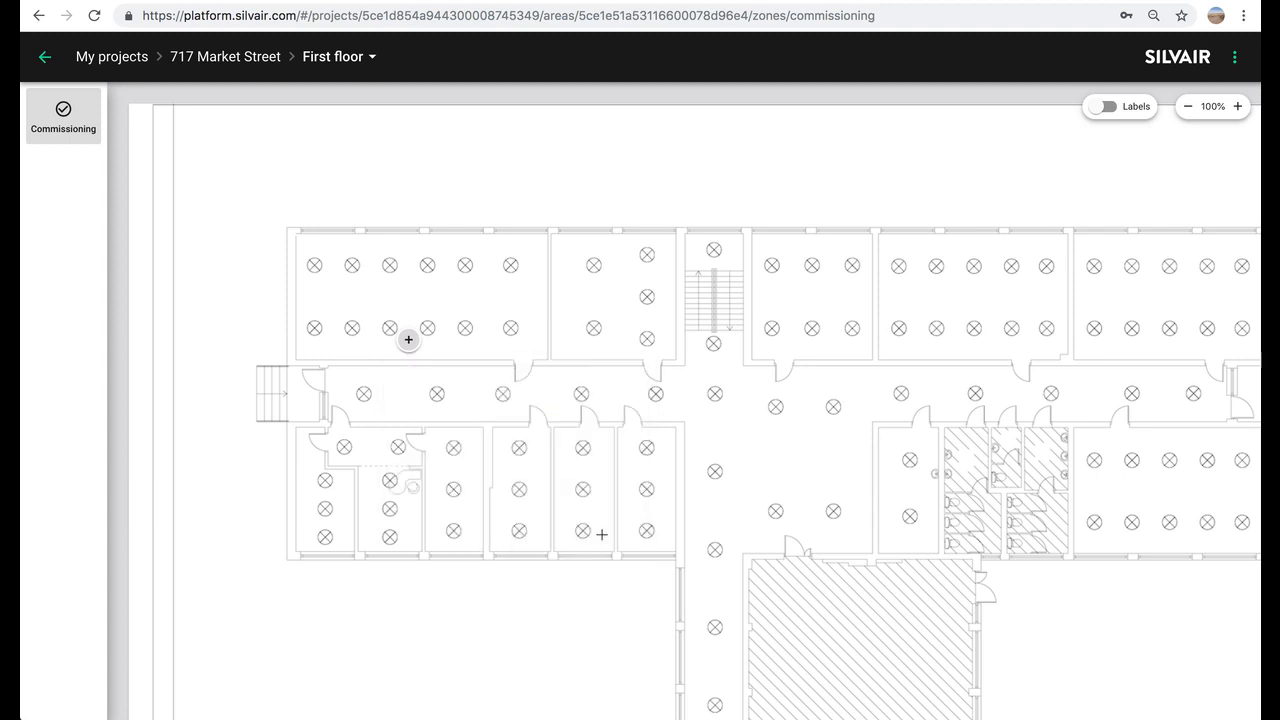
- Add a zone named 'Open office 1B' in the neighbouring room
left_click(407, 287)
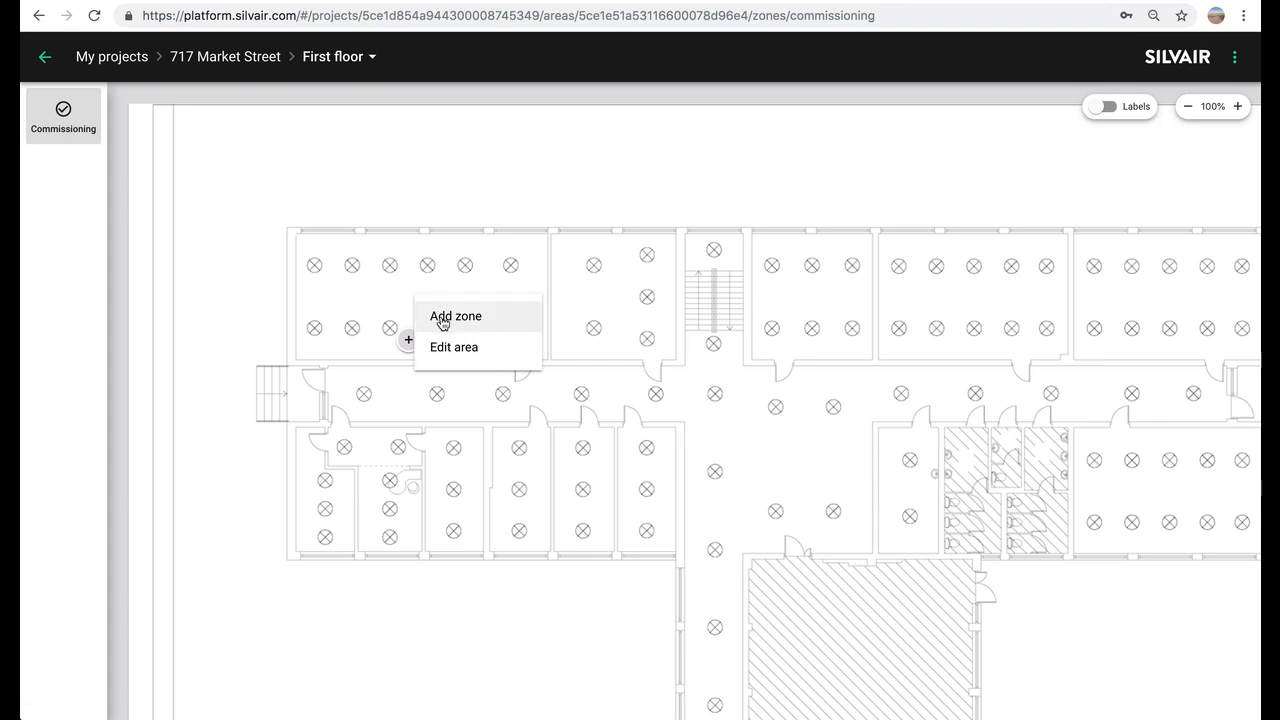
left_click(441, 319)
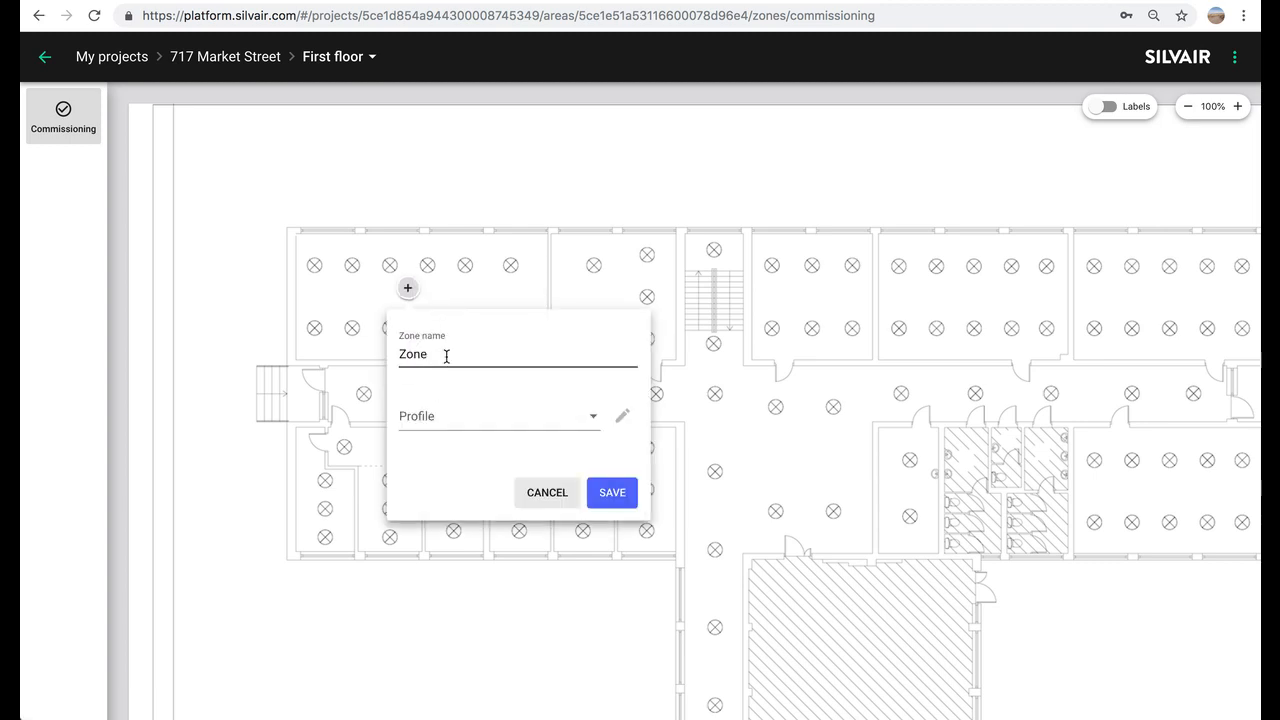
double_click(446, 357)
key("BackSpace")
type("Open office 1B")
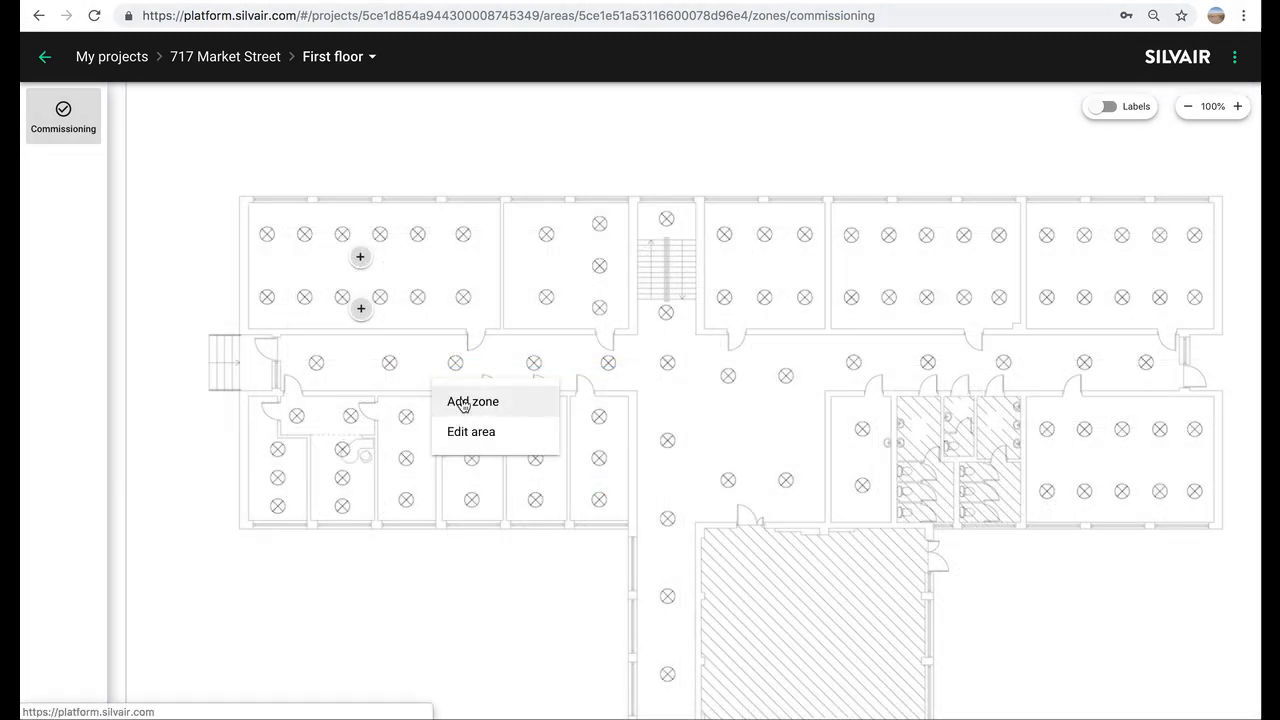
- Add a zone in the corridor and name it 'Corridor'
left_click(470, 402)
double_click(461, 435)
type("Corridor")
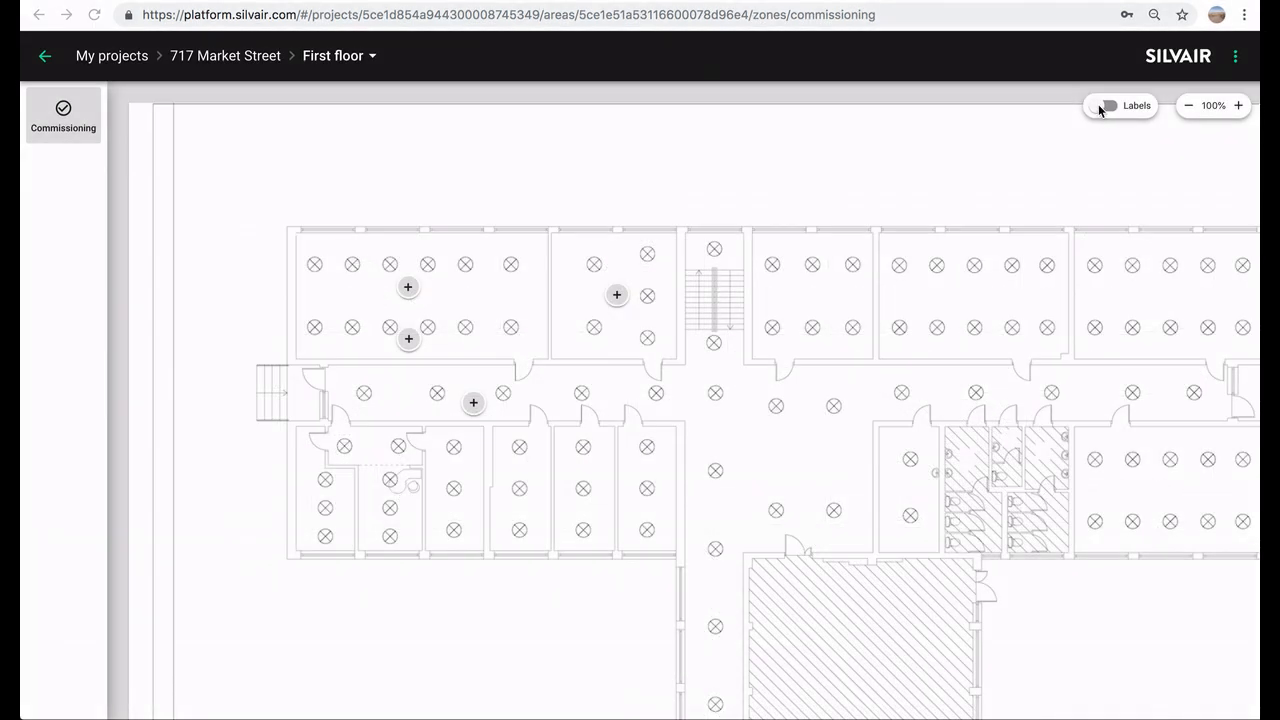
- Turn on zone labels and link Open office 1A's motion sensor to control Corridor
left_click(1095, 105)
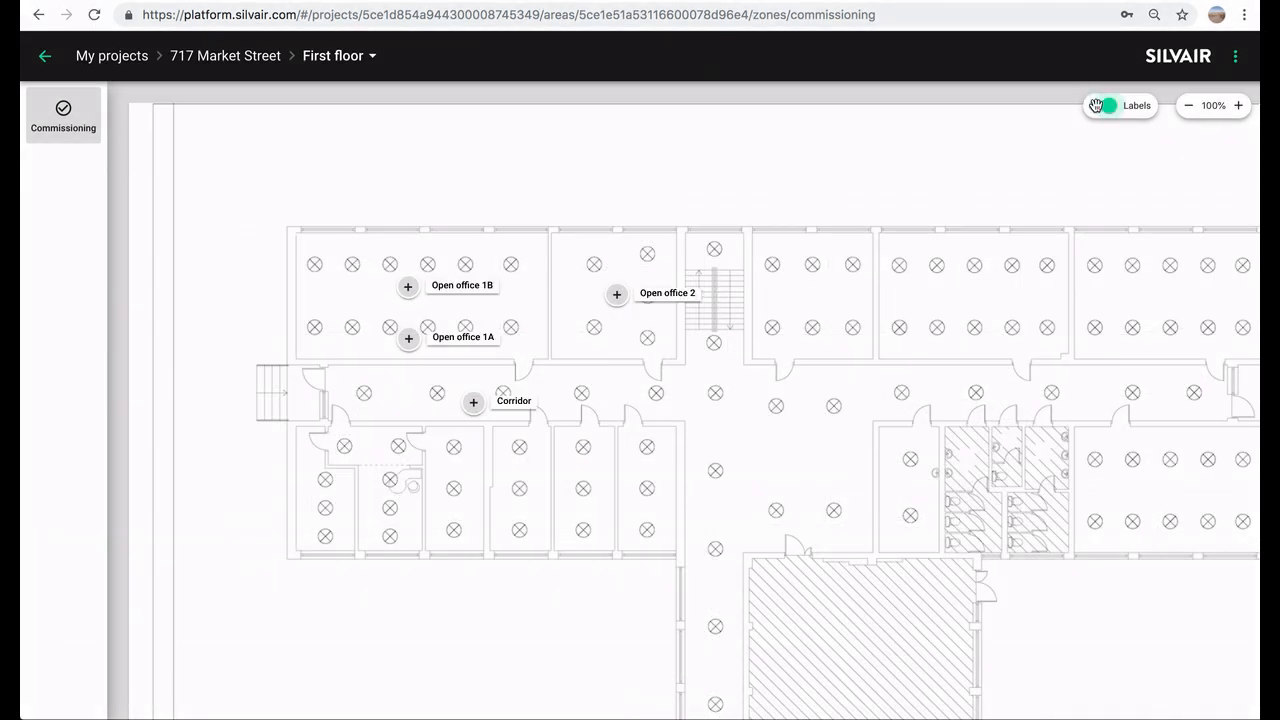
left_click(420, 349)
left_click(459, 390)
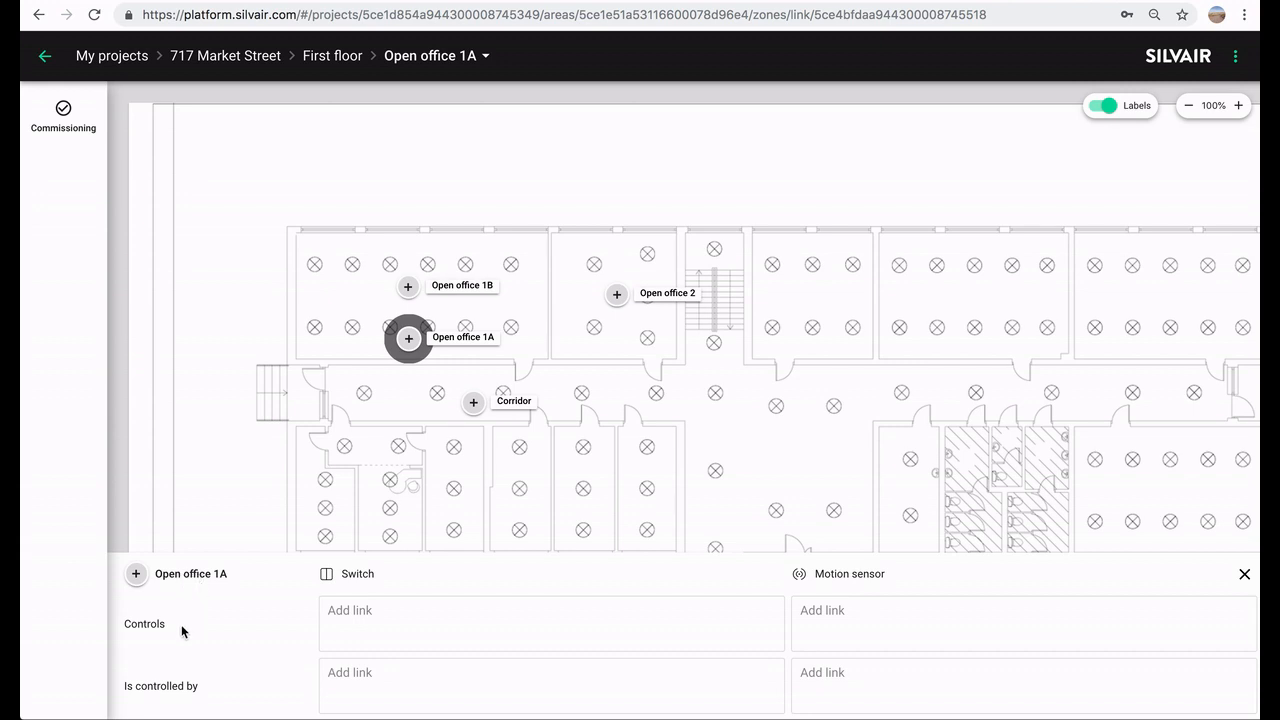
left_click(827, 608)
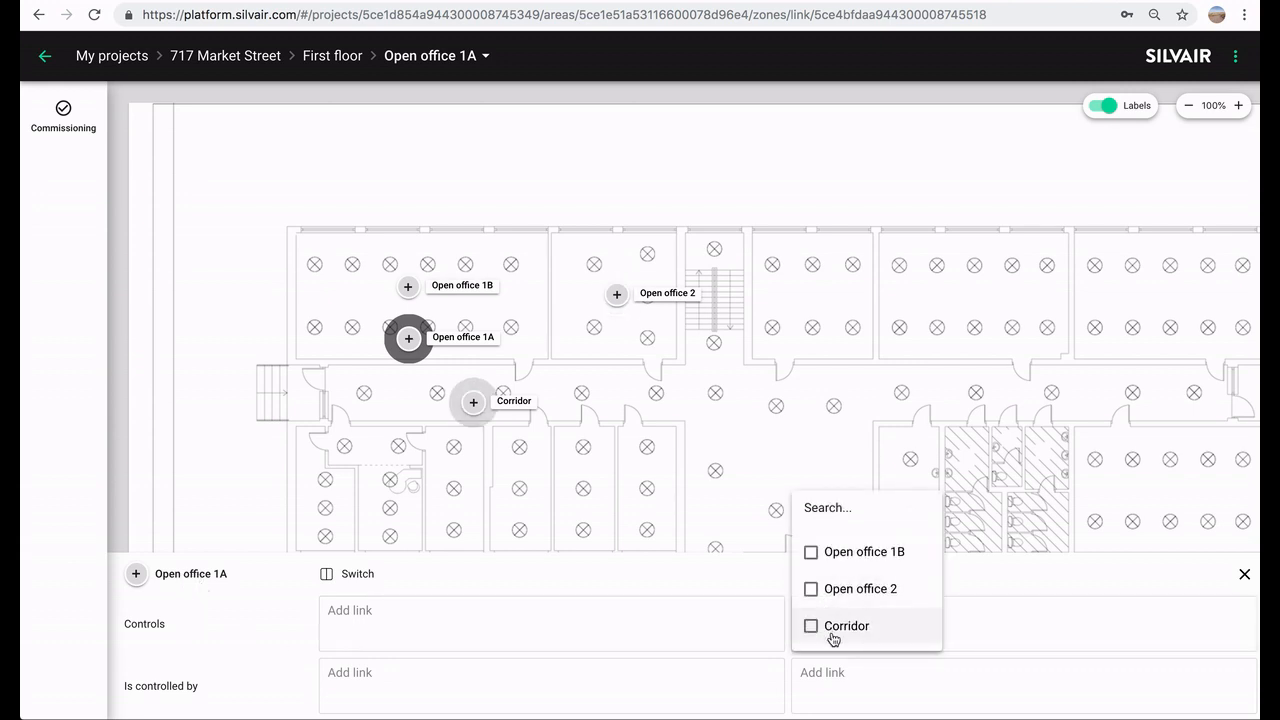
left_click(830, 634)
left_click(966, 582)
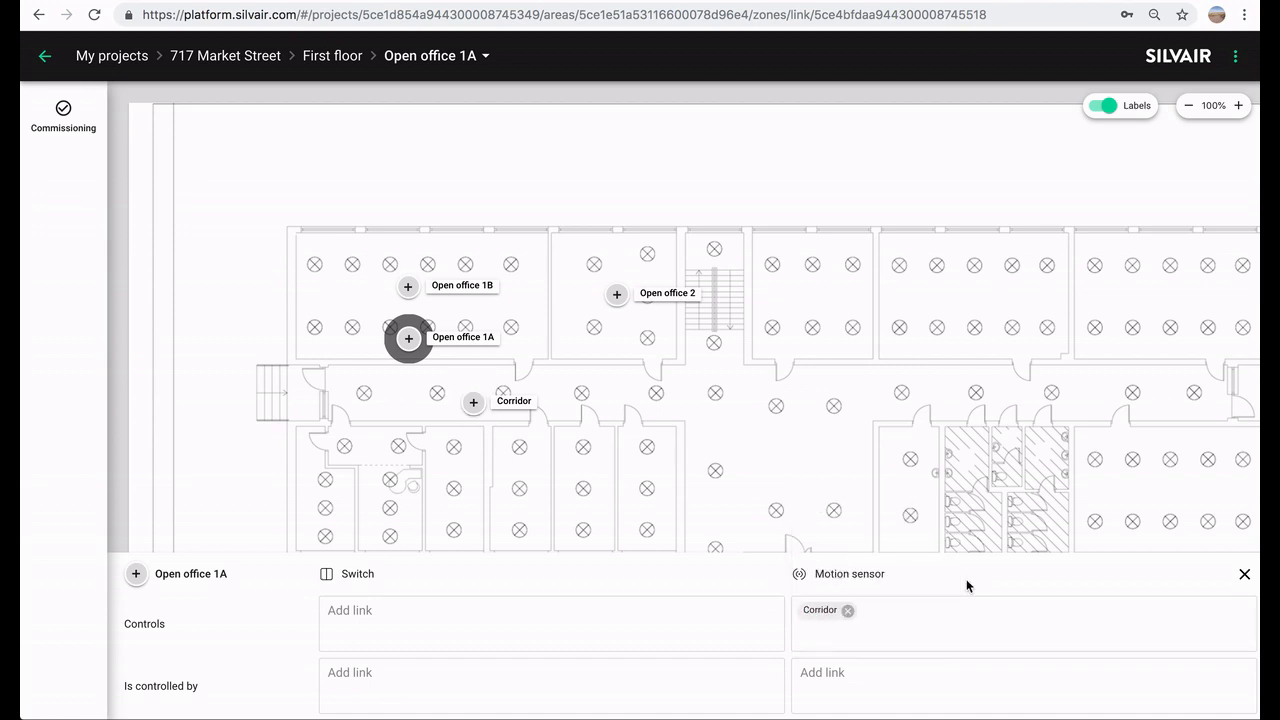
left_click(1245, 575)
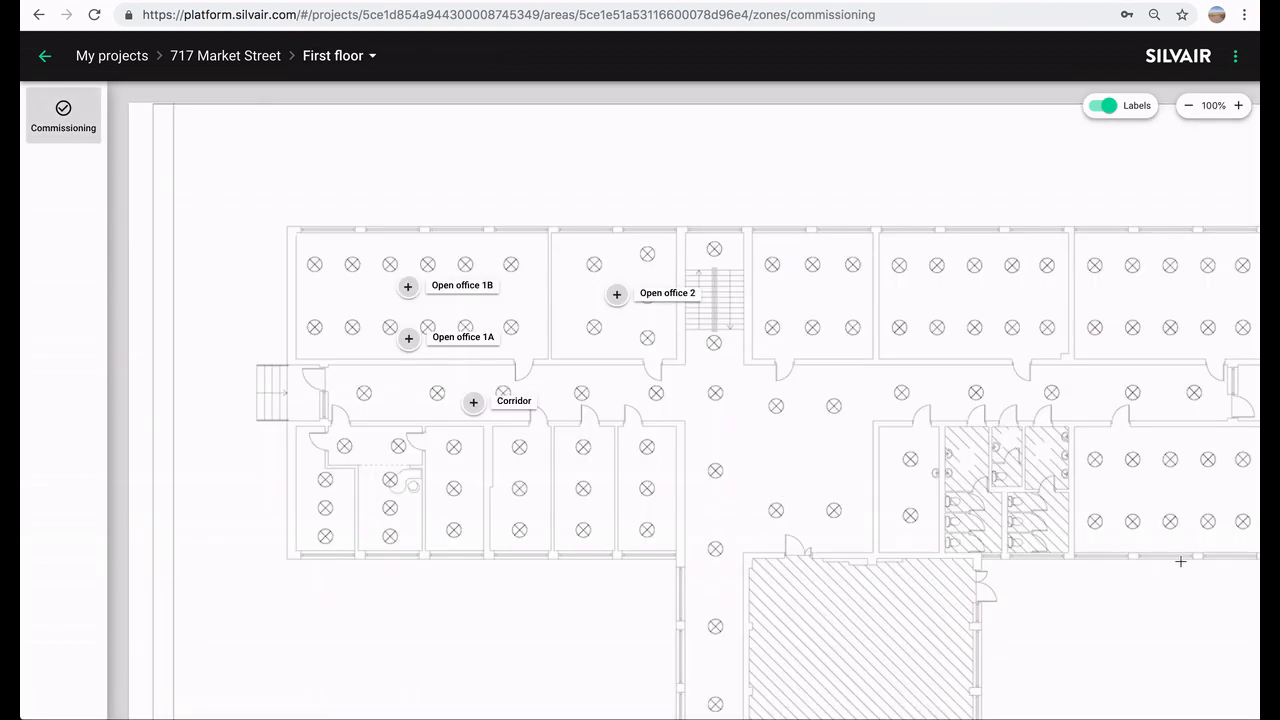
- Link Open office 2's motion sensor to control the Corridor zone
left_click(616, 297)
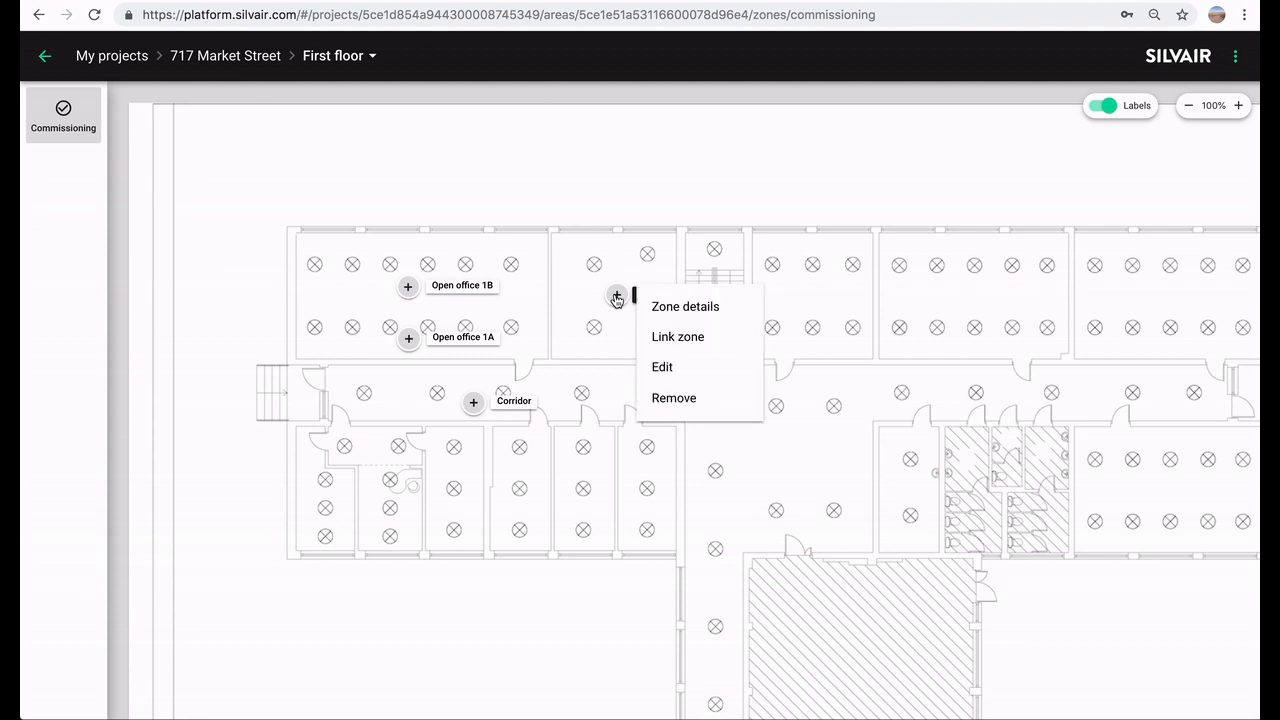
left_click(655, 336)
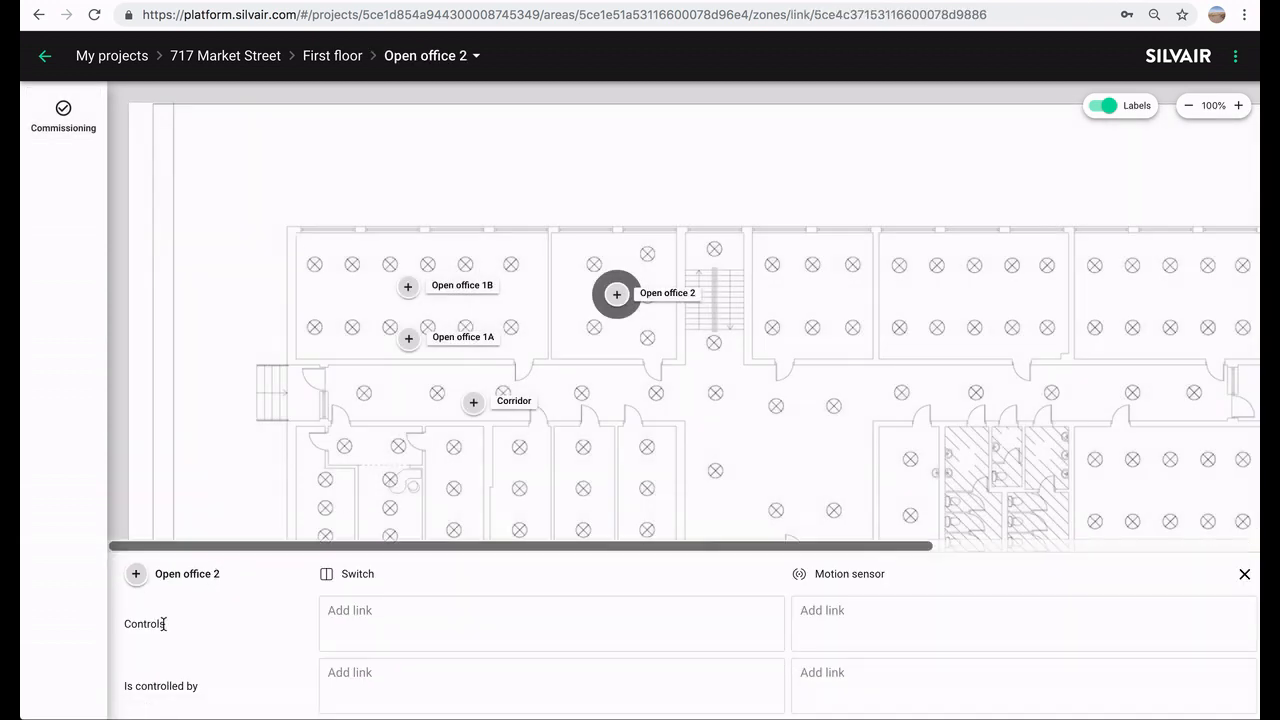
left_click(807, 613)
left_click(829, 628)
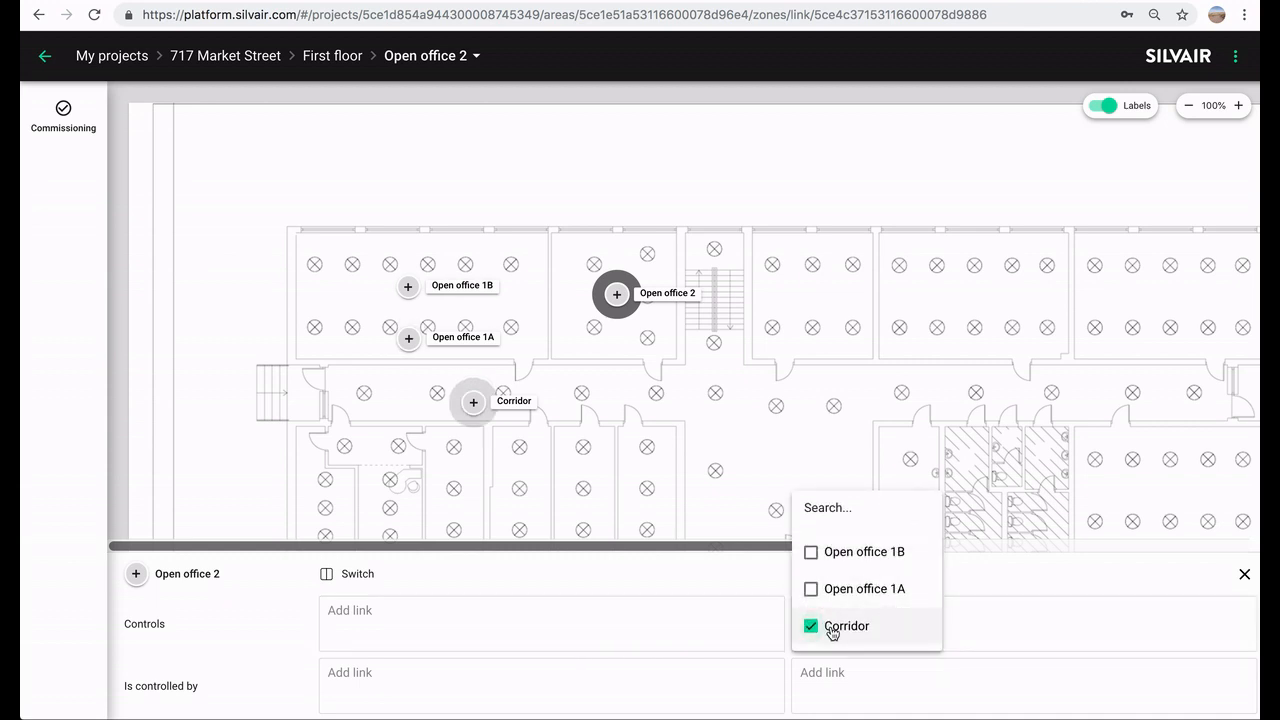
left_click(1013, 578)
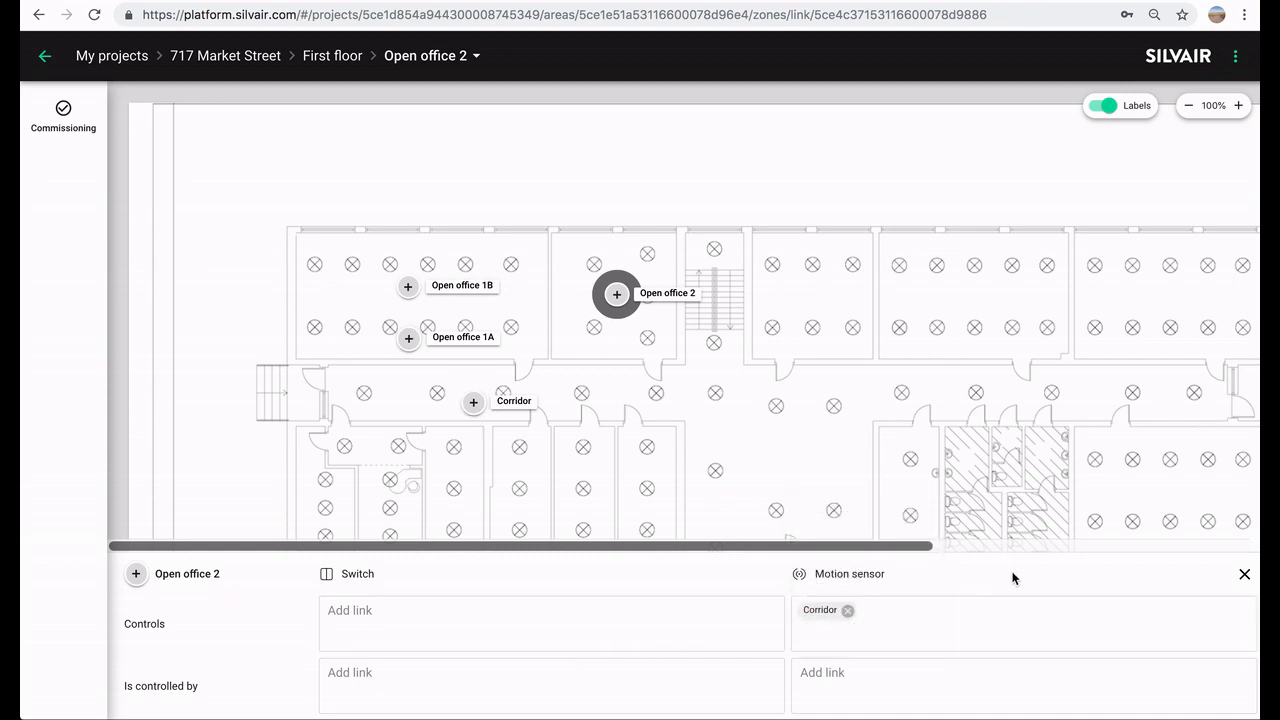
left_click(1243, 574)
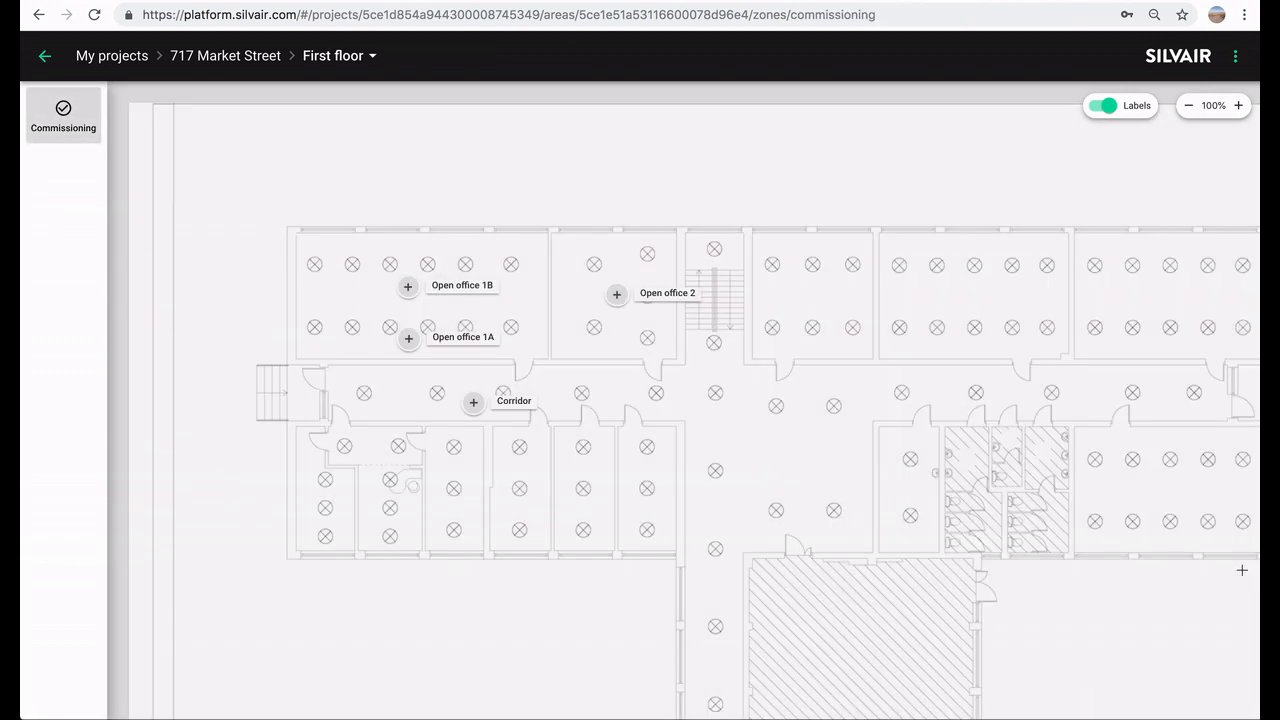
- Check Corridor's link settings to confirm which zones control it
left_click(476, 410)
left_click(530, 447)
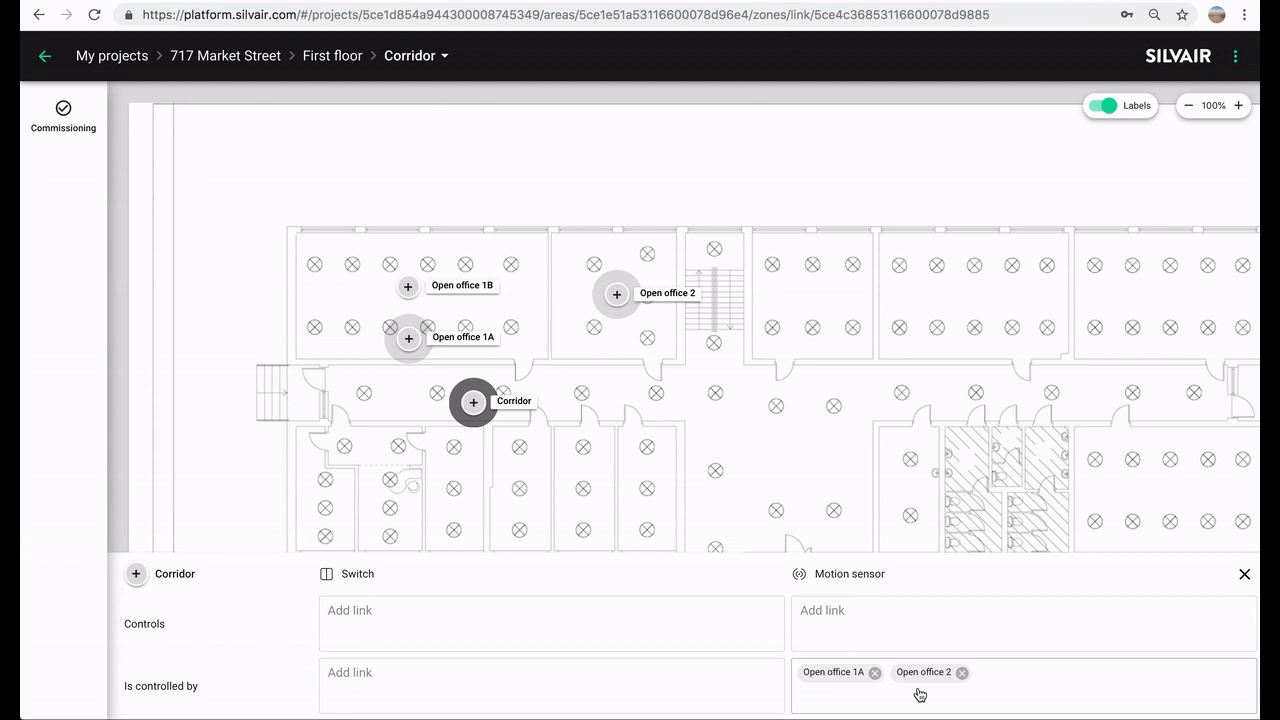
left_click(1244, 574)
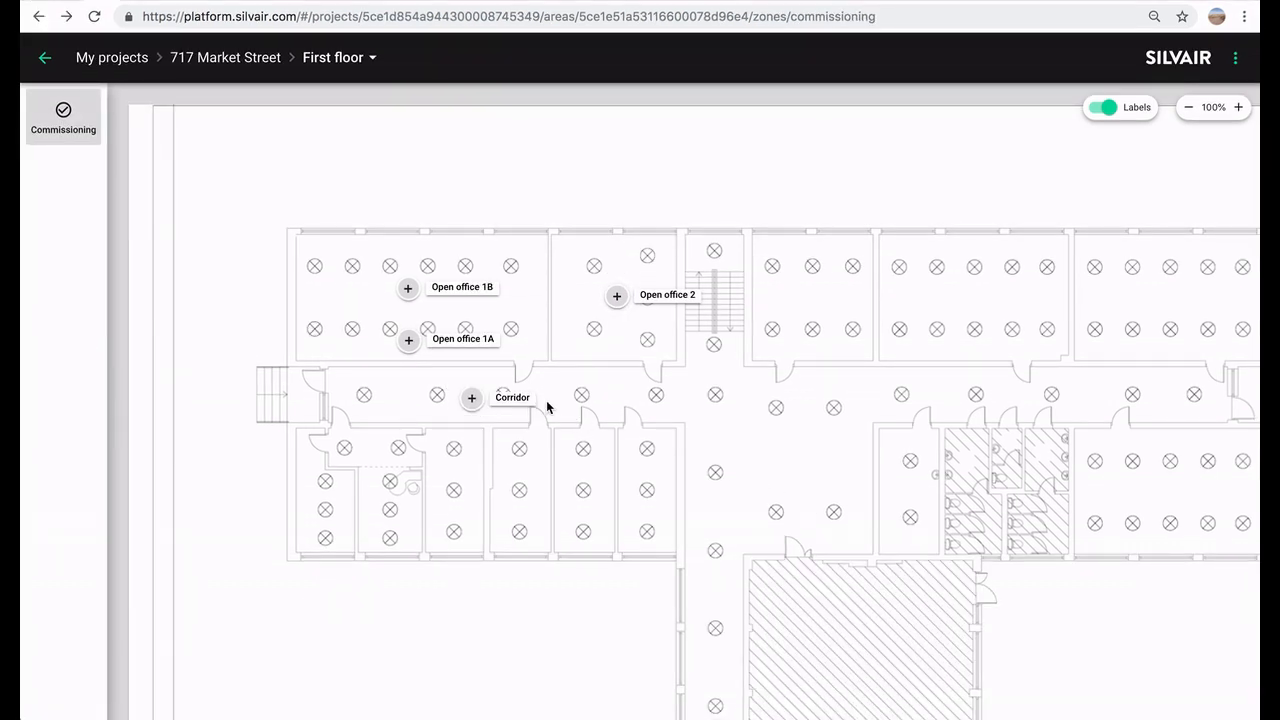
- Assign the P4. Egress corridor profile to the Corridor zone and save
left_click(471, 403)
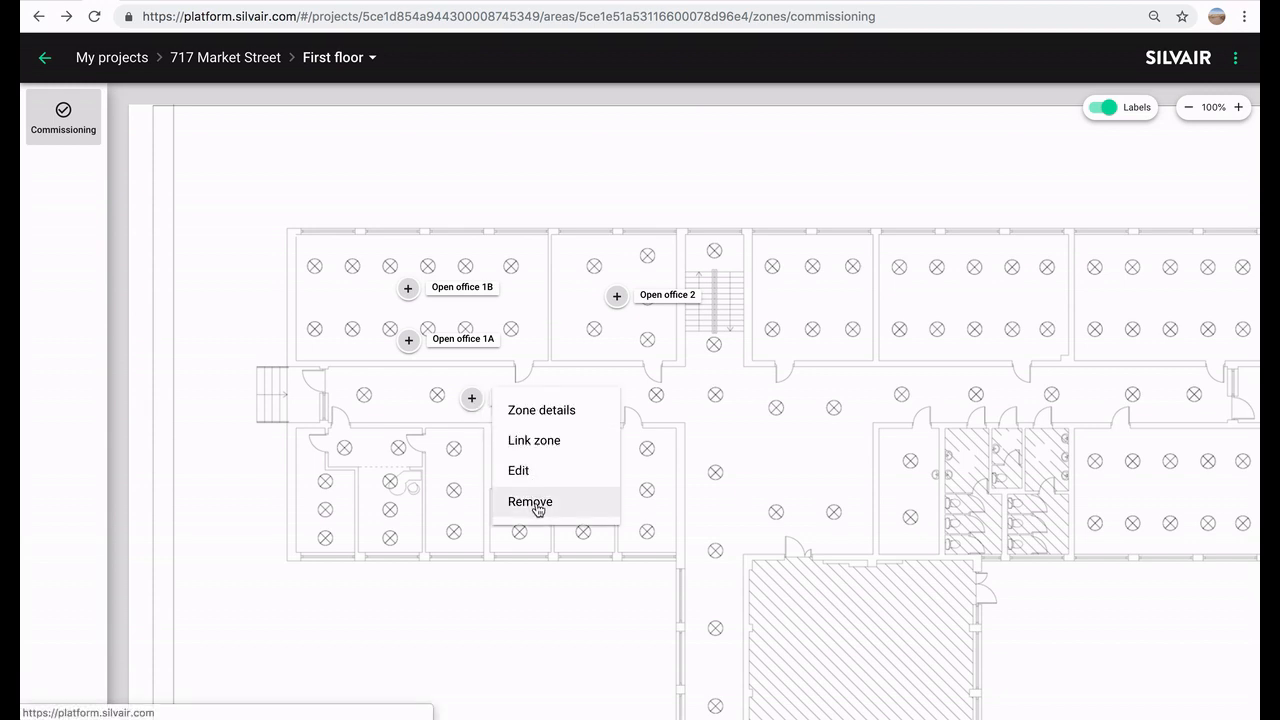
left_click(600, 541)
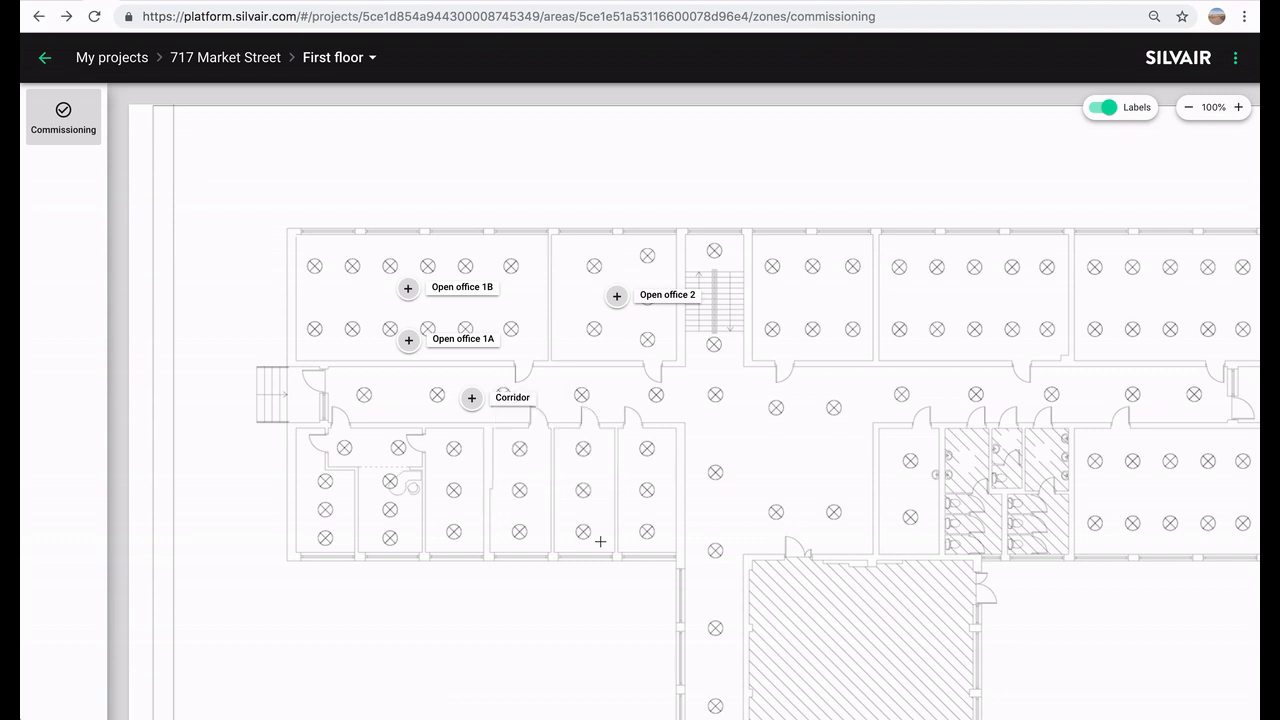
left_click(472, 400)
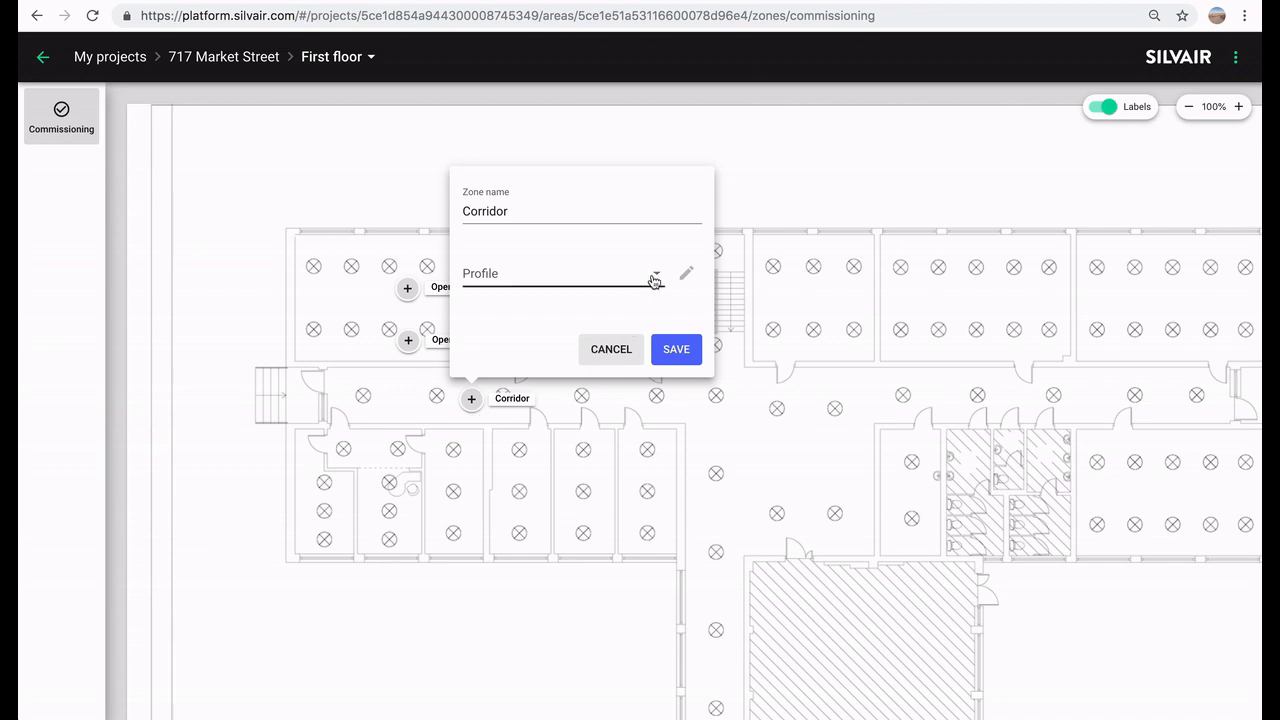
left_click(652, 278)
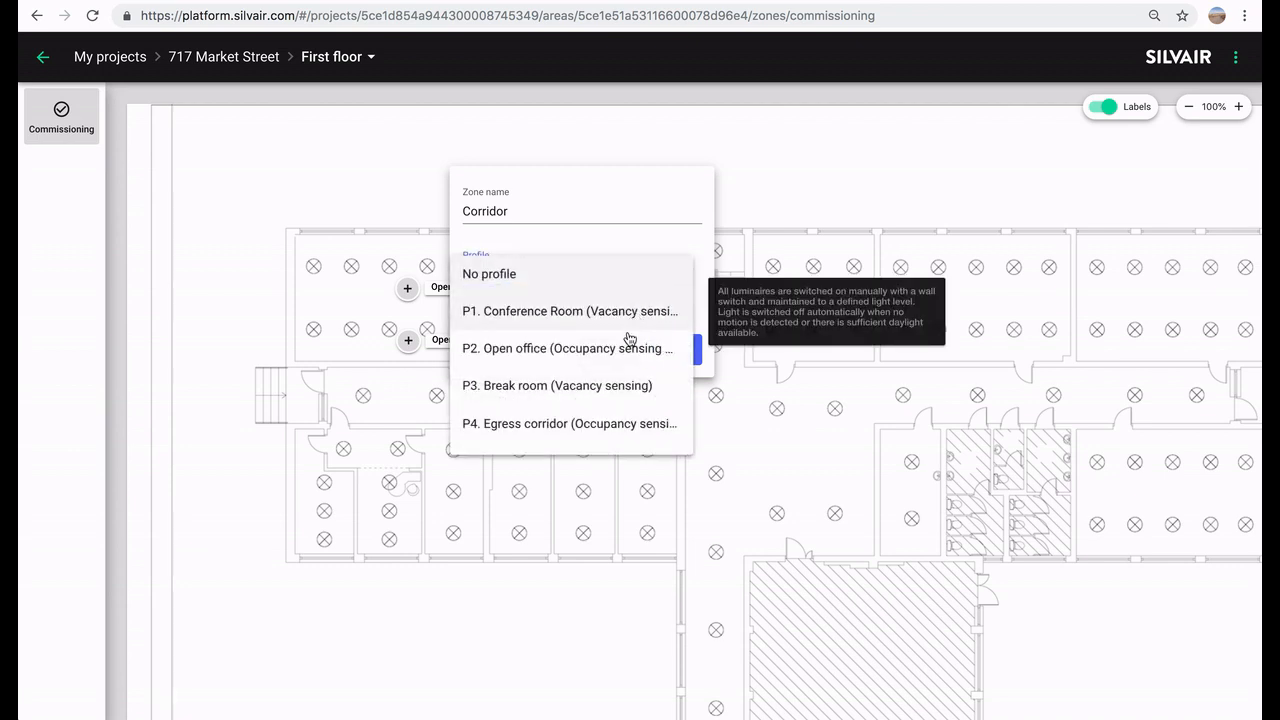
scroll(615, 388, "down", 3)
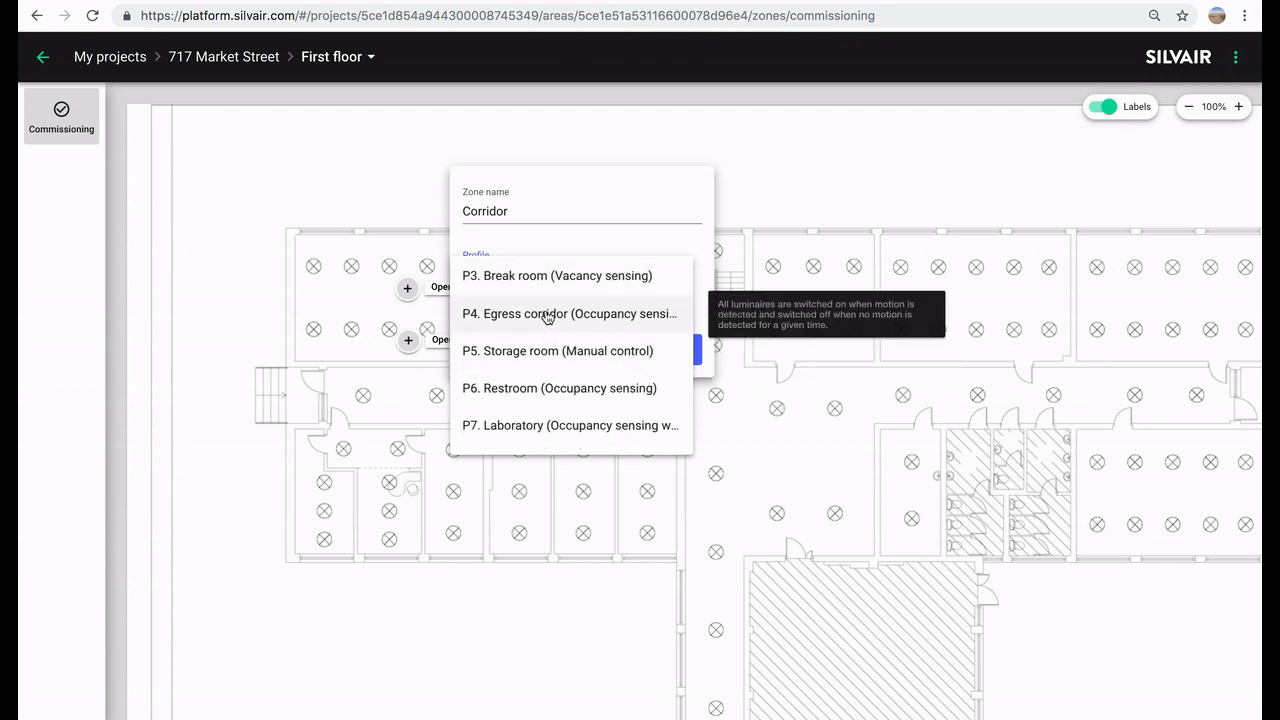
left_click(545, 312)
left_click(677, 350)
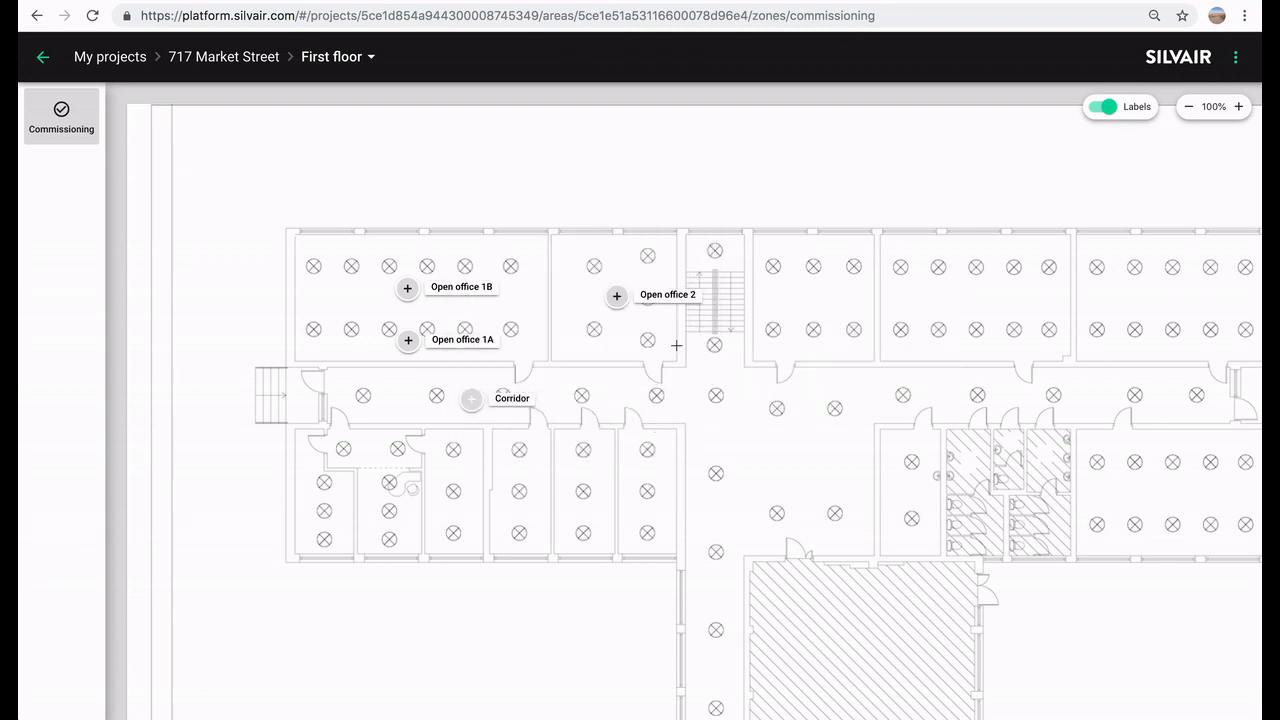
left_click(471, 400)
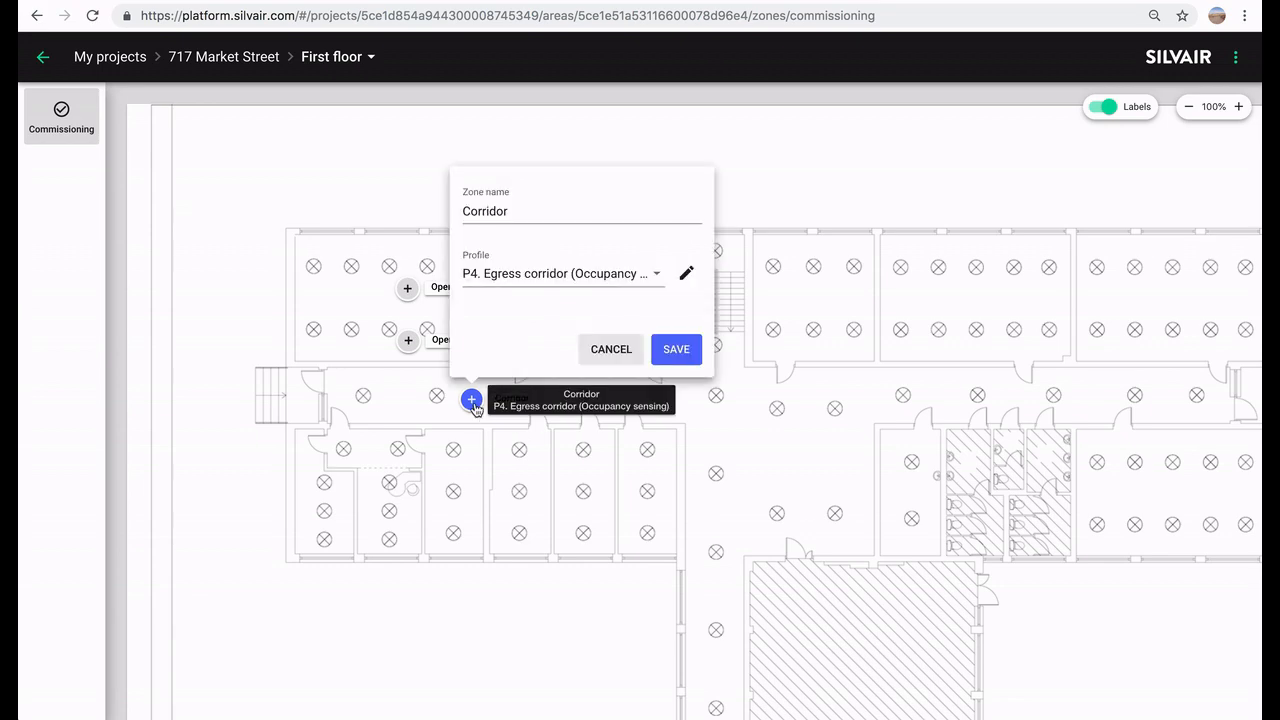
left_click(686, 274)
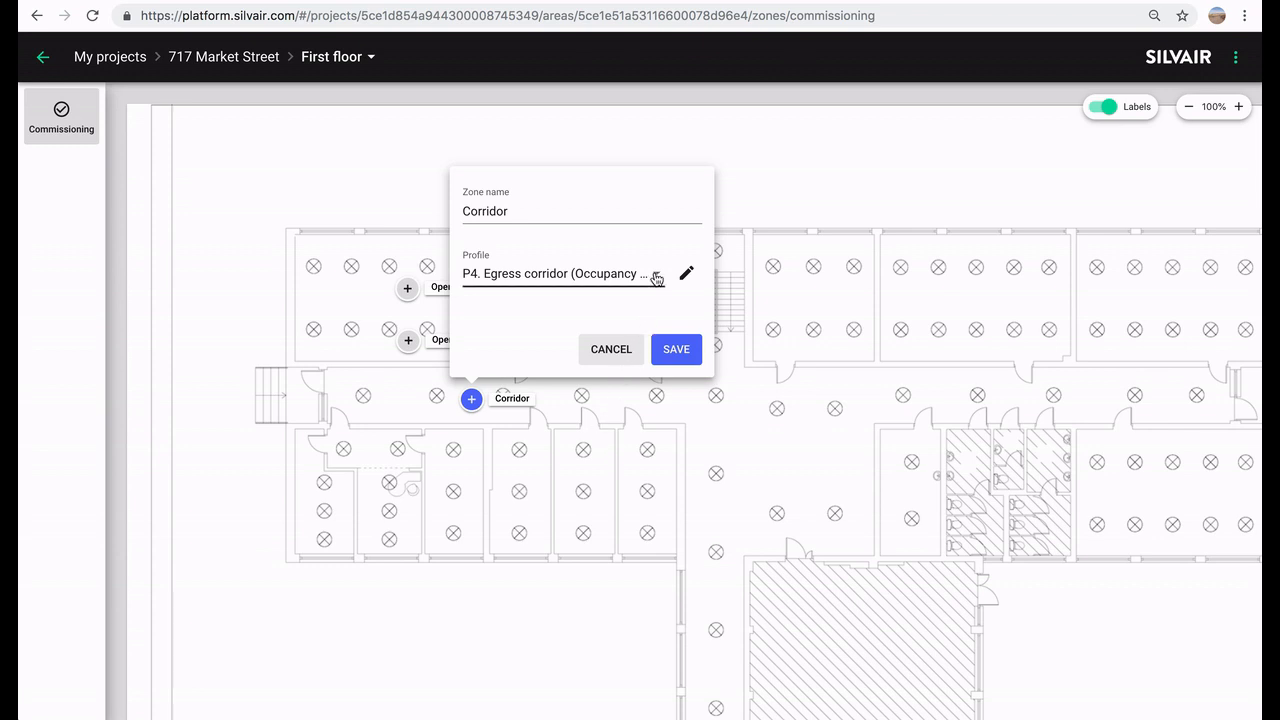
left_click(656, 278)
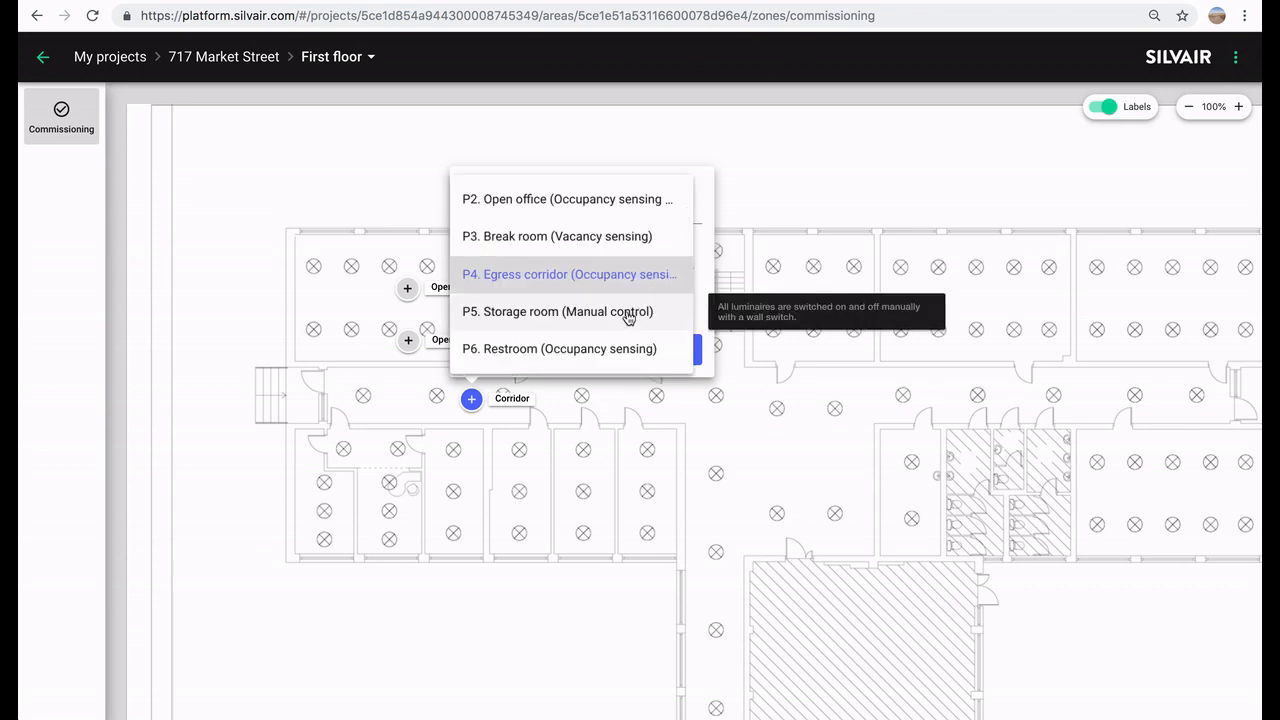
scroll(624, 325, "down", 4)
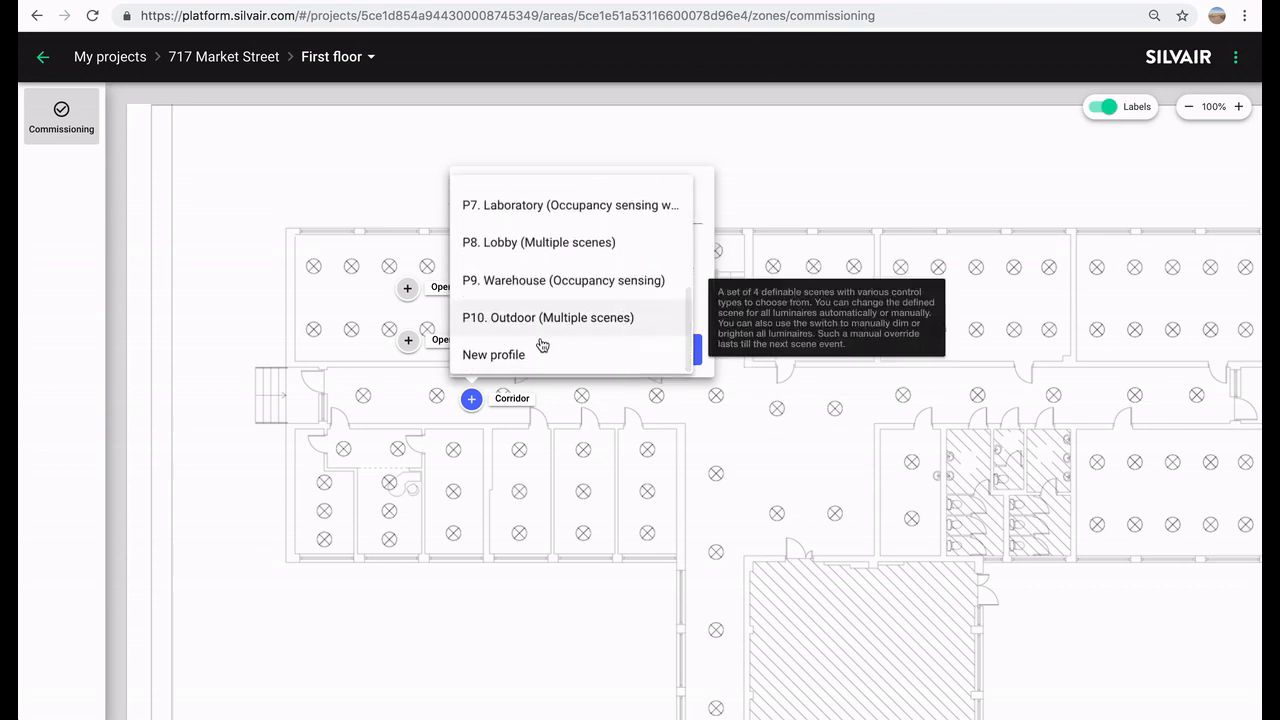
left_click(514, 356)
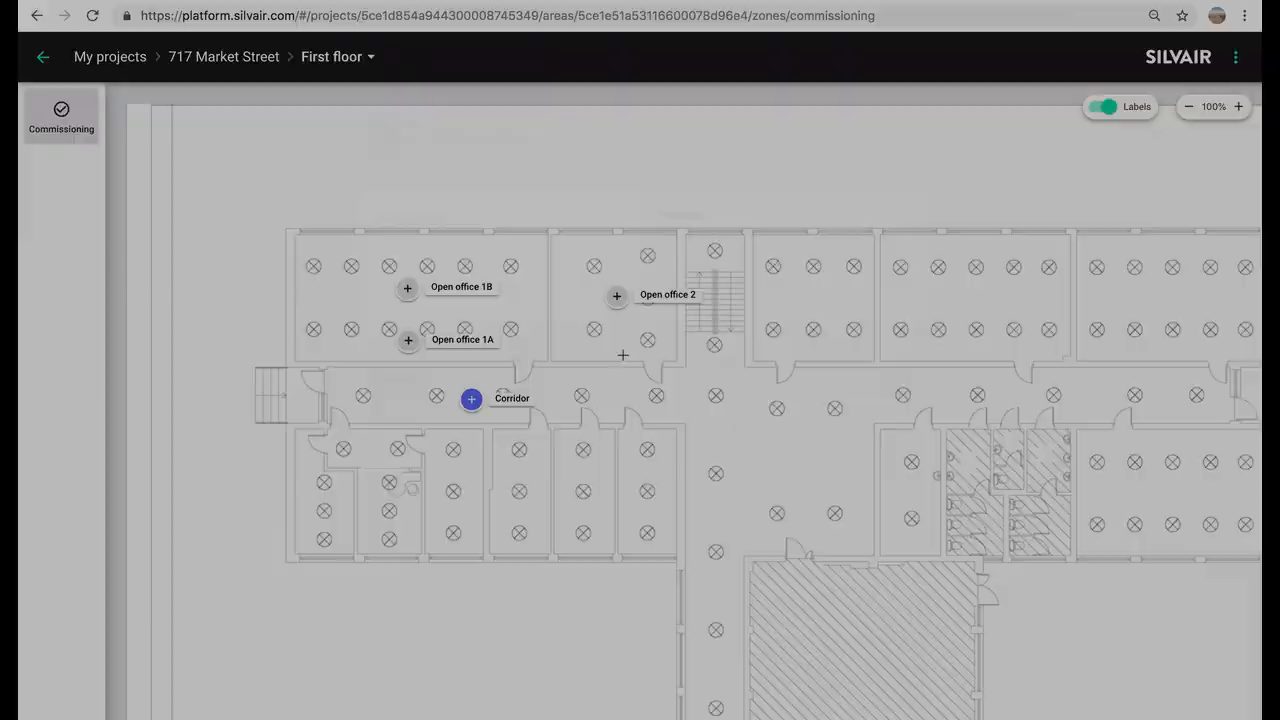